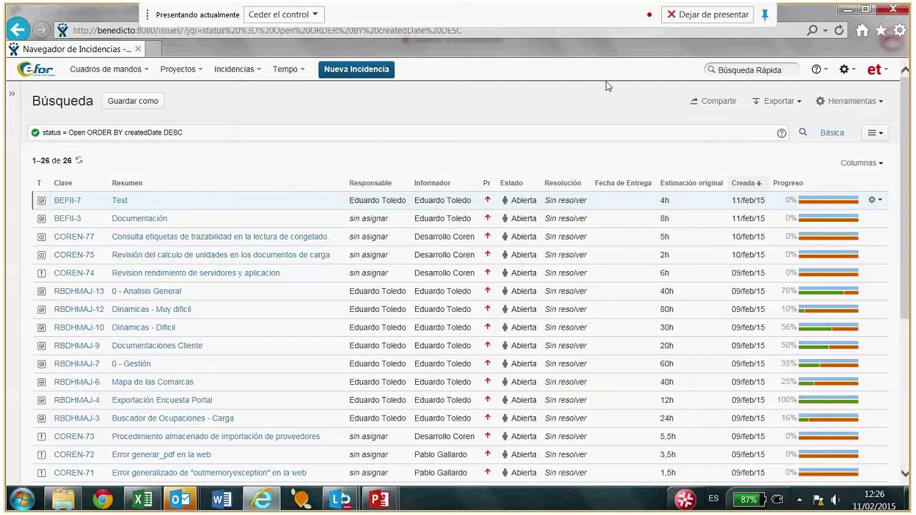
Log out with Salir from the user menu and return to the login page.
click(874, 69)
click(792, 182)
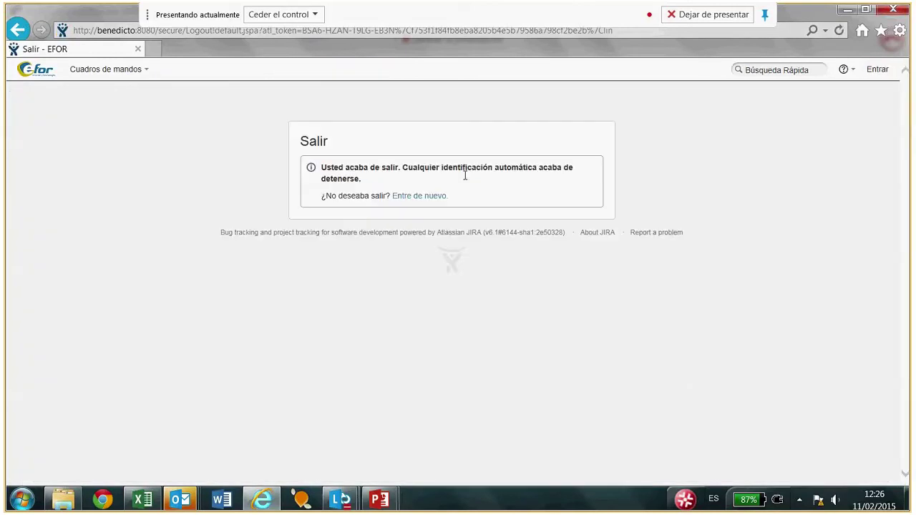
click(419, 198)
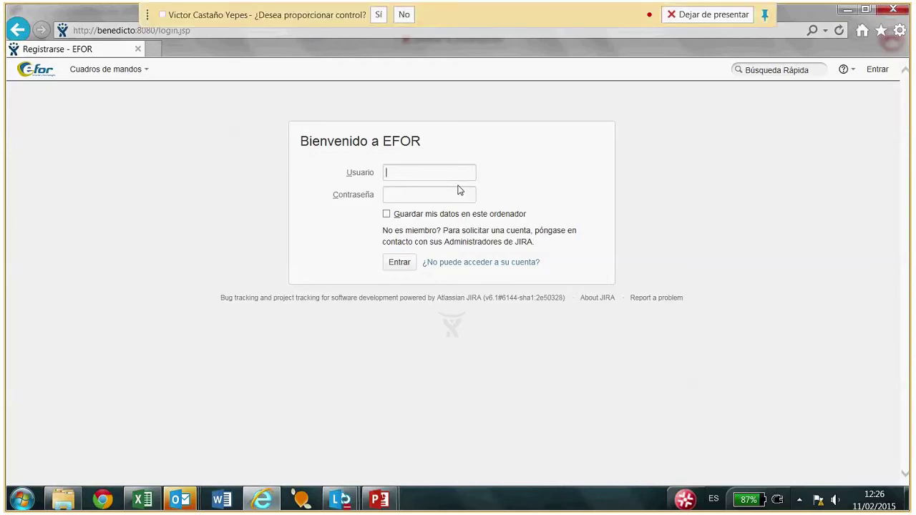
Sign in with the username and password, with 'Guardar mis datos en este ordenador' ticked.
key(Tab)
text(e)
click(386, 214)
click(401, 265)
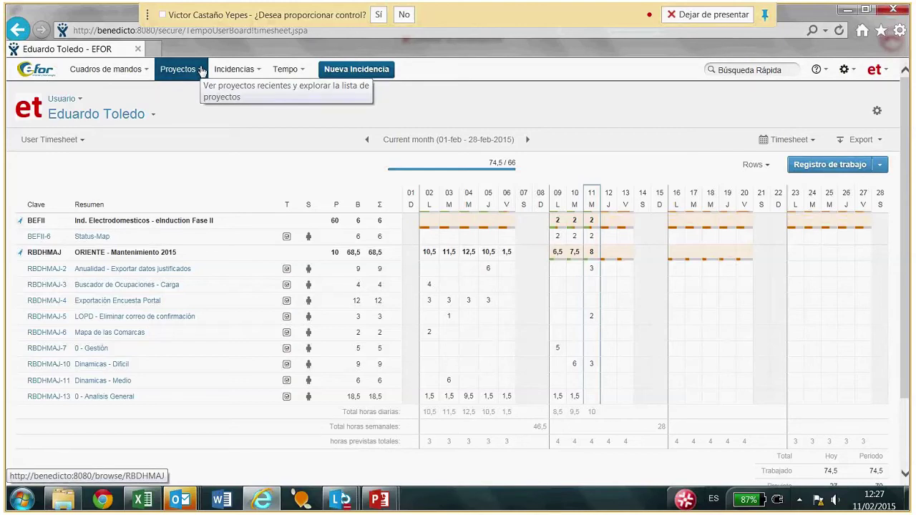
Check the Proyectos menu, then show the Cuadros de mandos dashboard list.
click(201, 70)
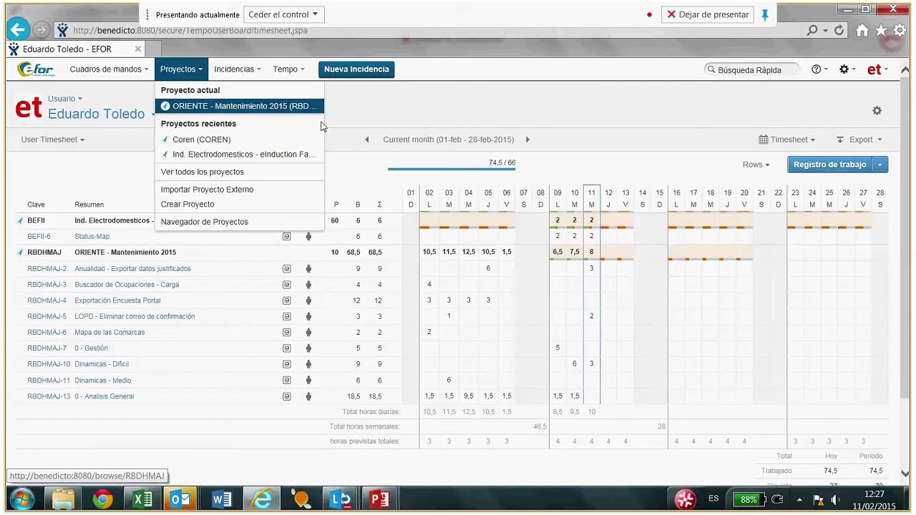
click(147, 69)
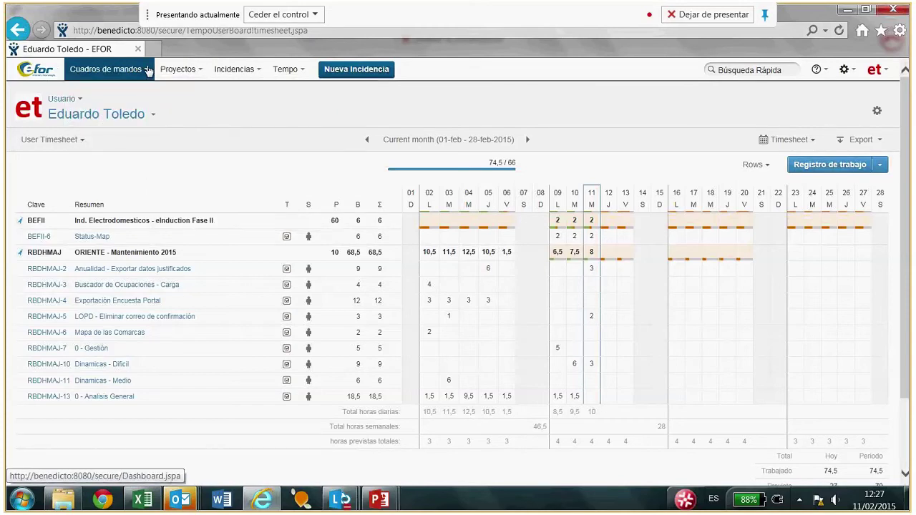
click(148, 70)
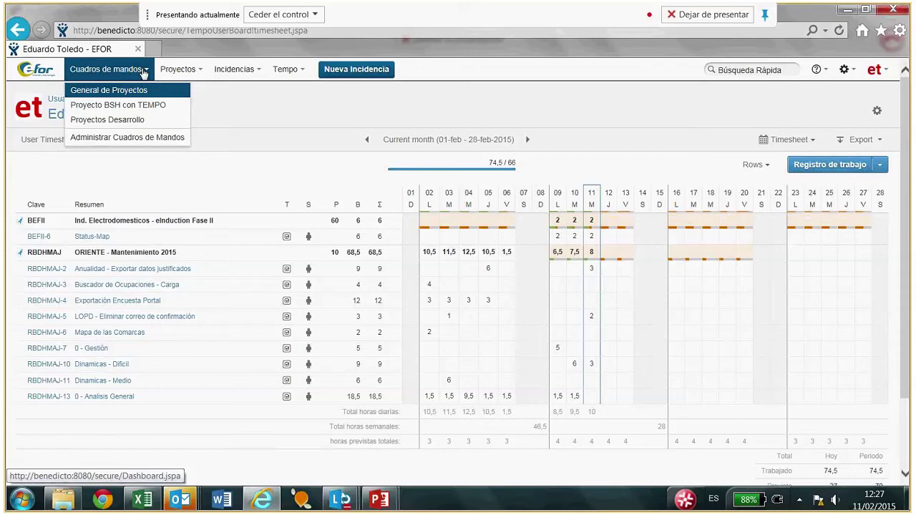
Open General de Proyectos and read the pie chart slices: 52 issues, 26 open, 18 closed.
click(129, 91)
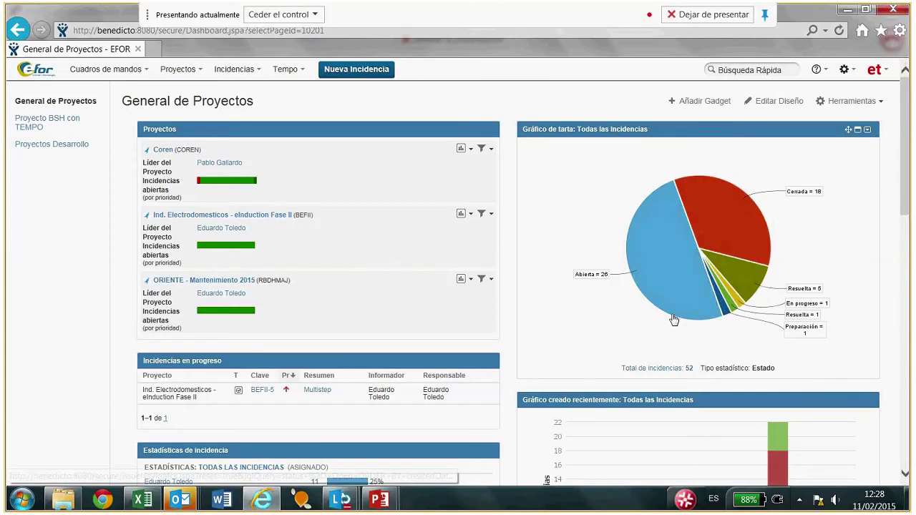
mouse_move(654, 276)
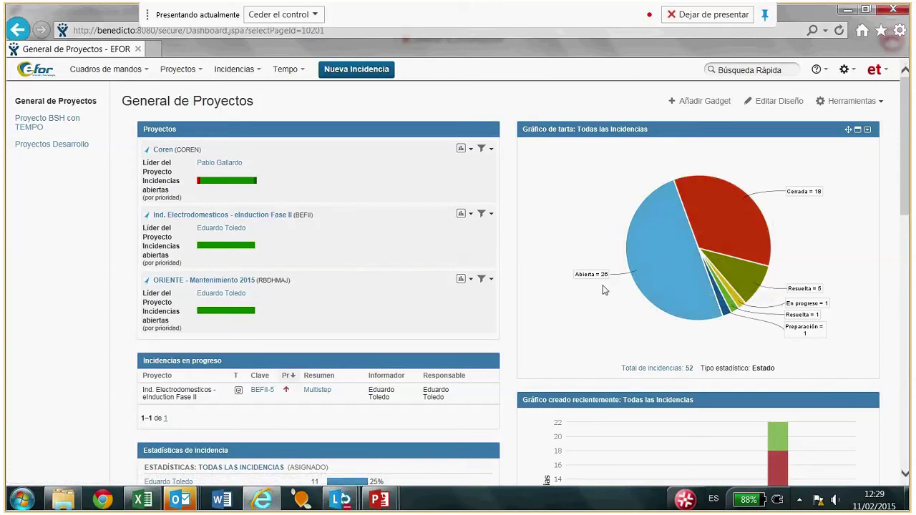
mouse_move(737, 229)
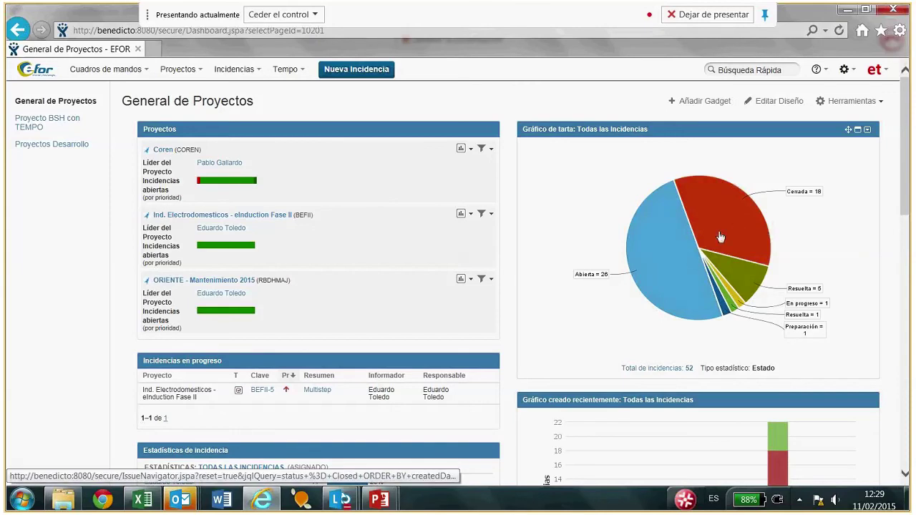
mouse_move(643, 261)
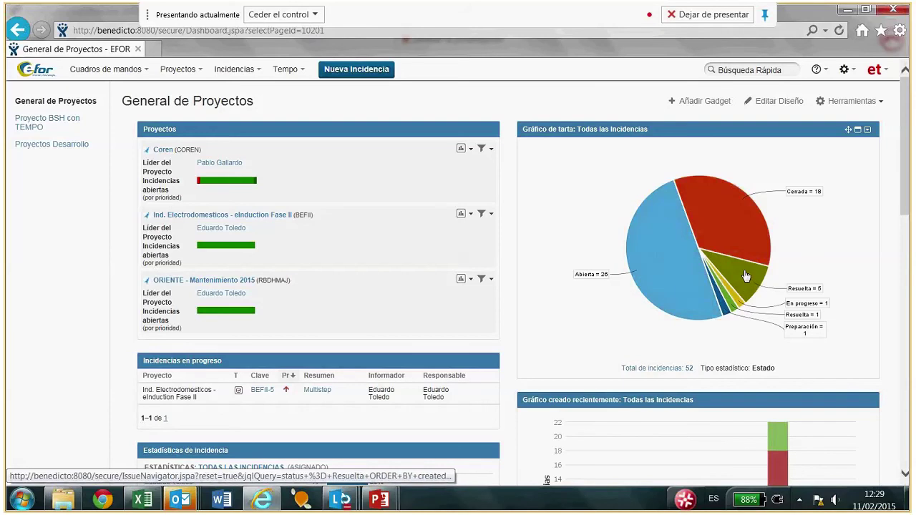
mouse_move(749, 280)
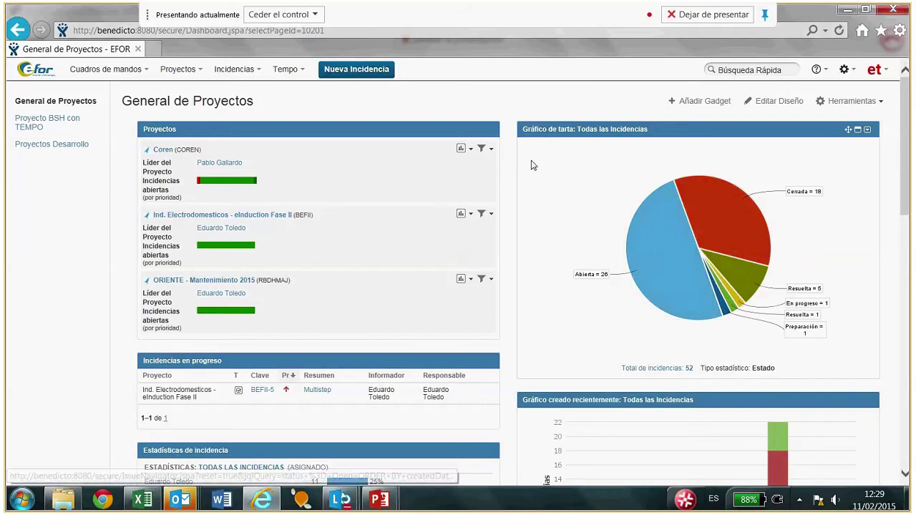
scroll(536, 166, down, 1)
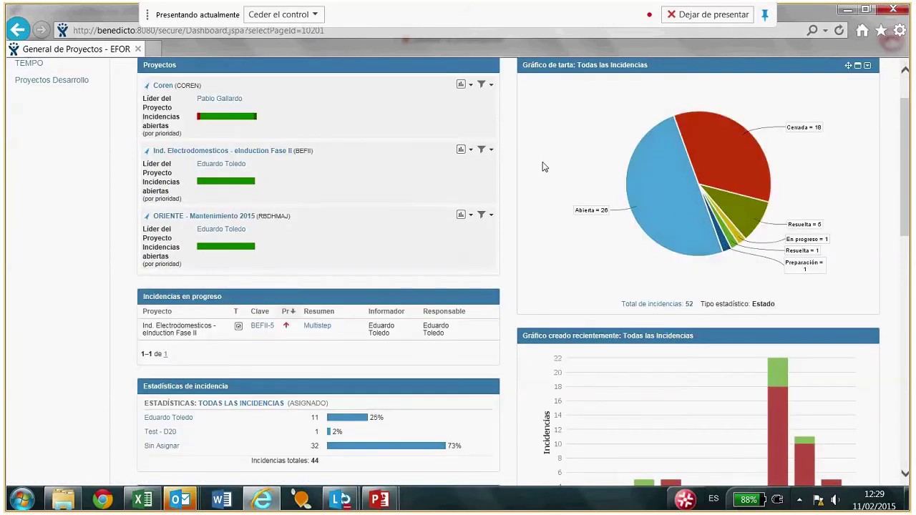
scroll(543, 162, down, 1)
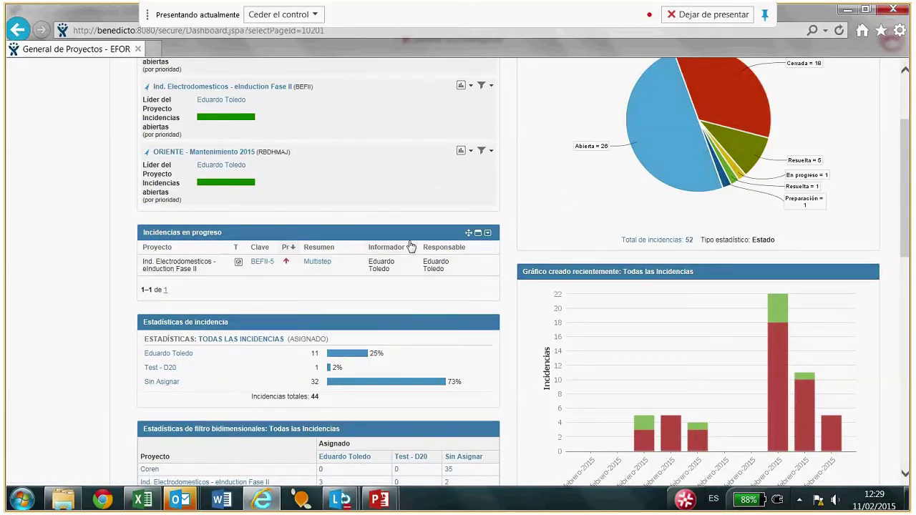
scroll(412, 246, down, 1)
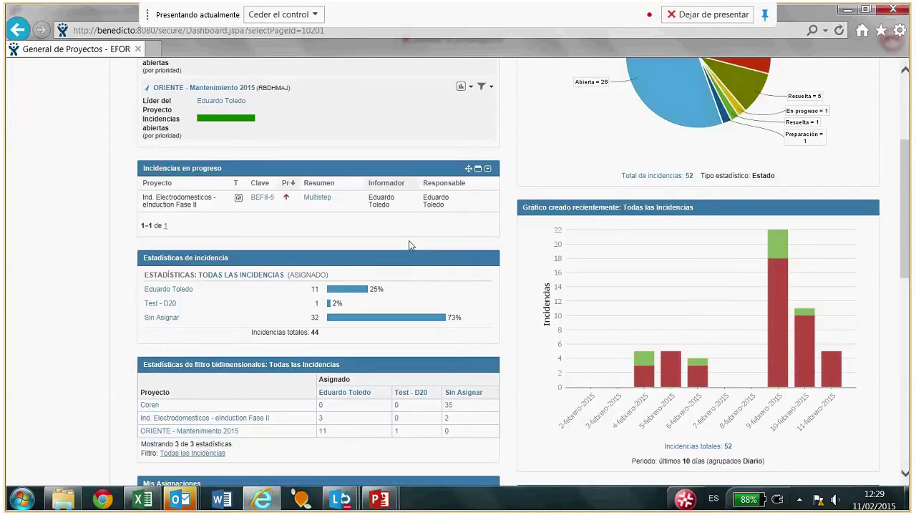
scroll(411, 246, down, 1)
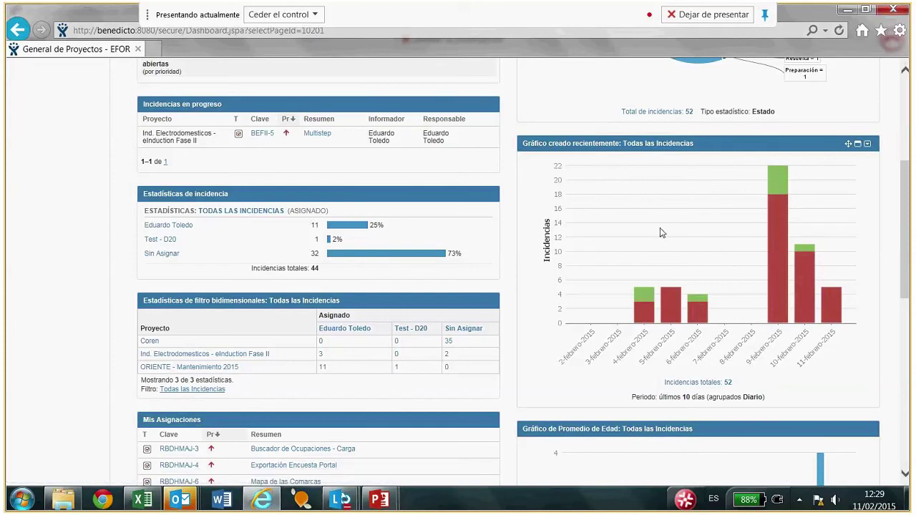
scroll(659, 229, down, 3)
scroll(654, 227, down, 2)
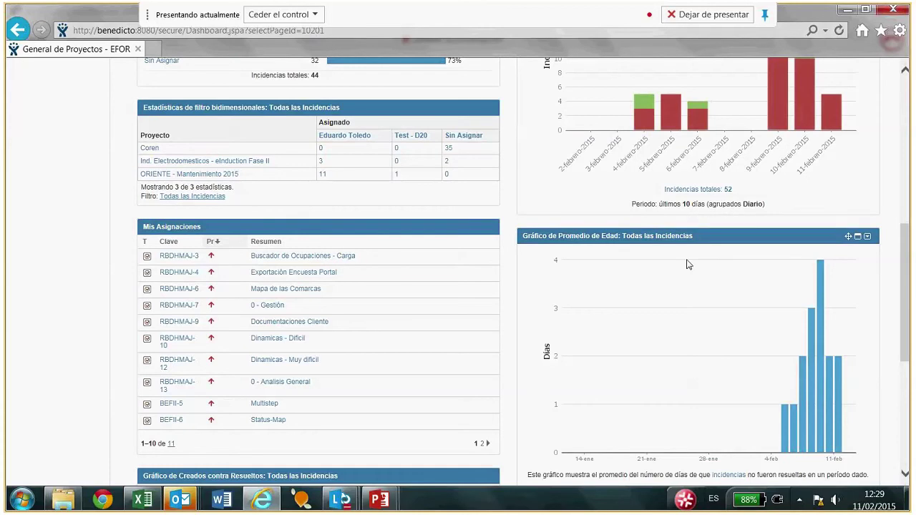
scroll(686, 265, down, 2)
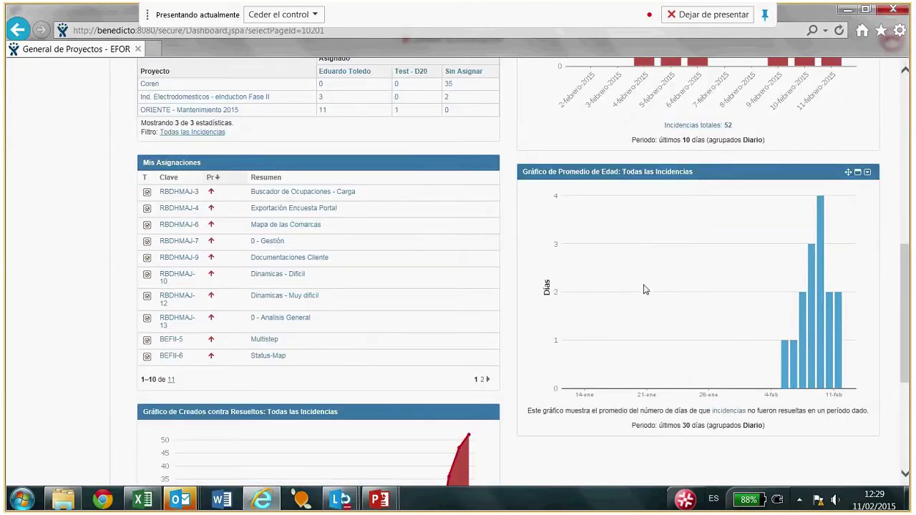
scroll(639, 284, down, 1)
scroll(408, 286, down, 2)
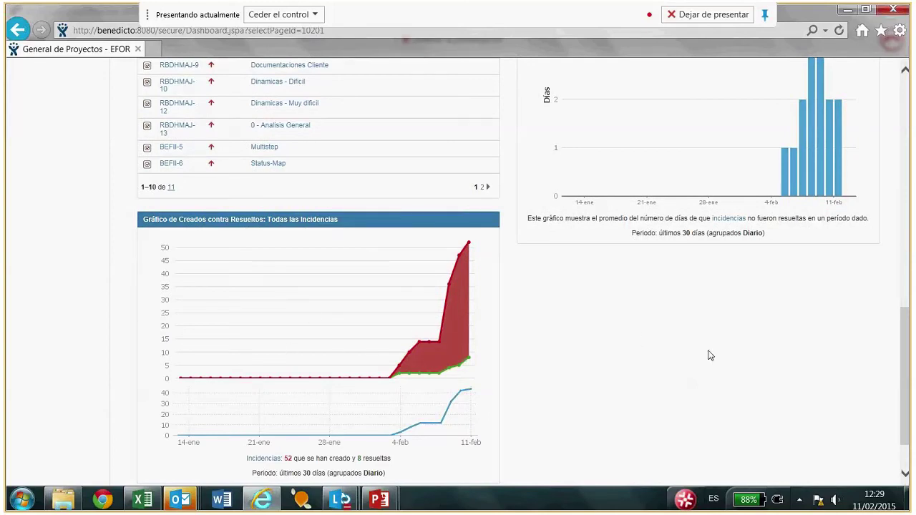
scroll(708, 354, up, 3)
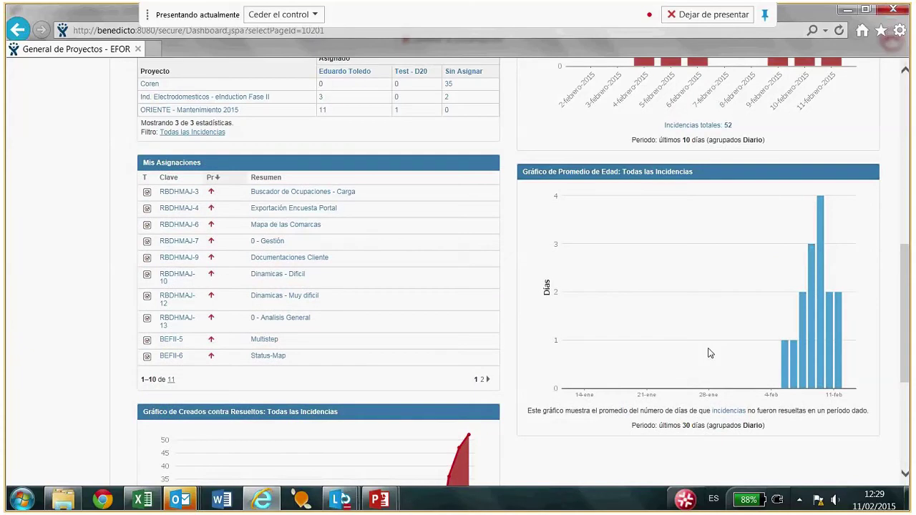
scroll(709, 354, up, 3)
scroll(709, 354, up, 1)
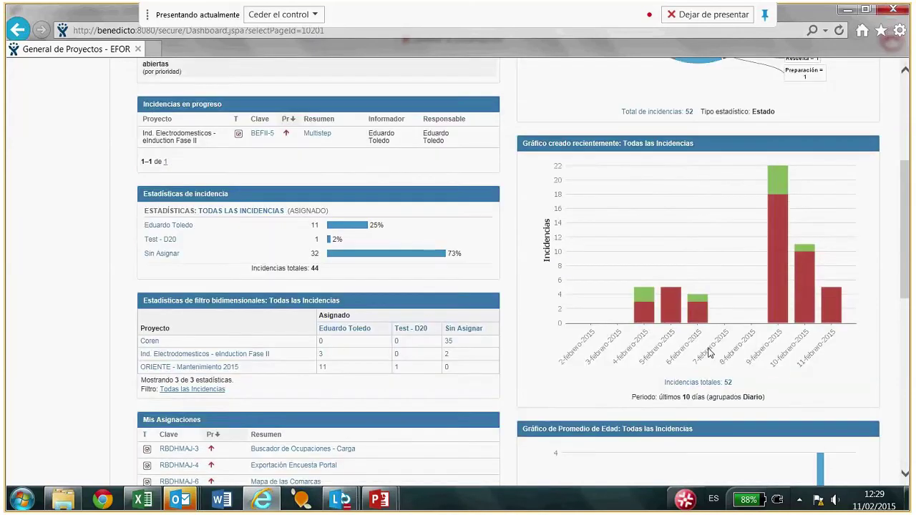
scroll(709, 353, up, 4)
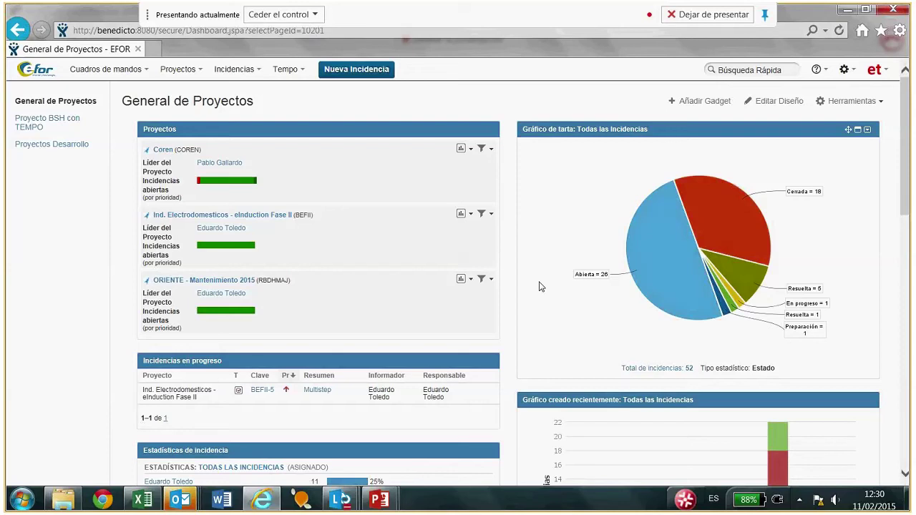
Show every project with Proyectos > Ver todos los proyectos.
click(201, 69)
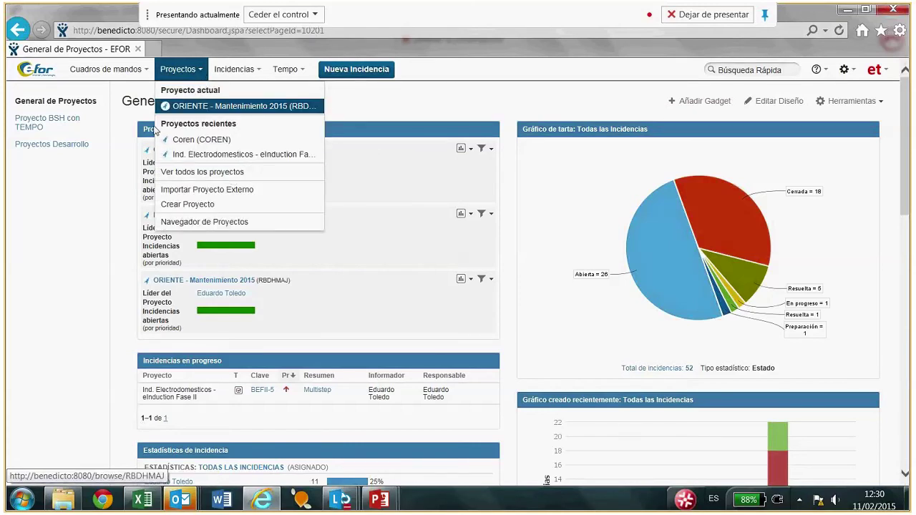
click(202, 172)
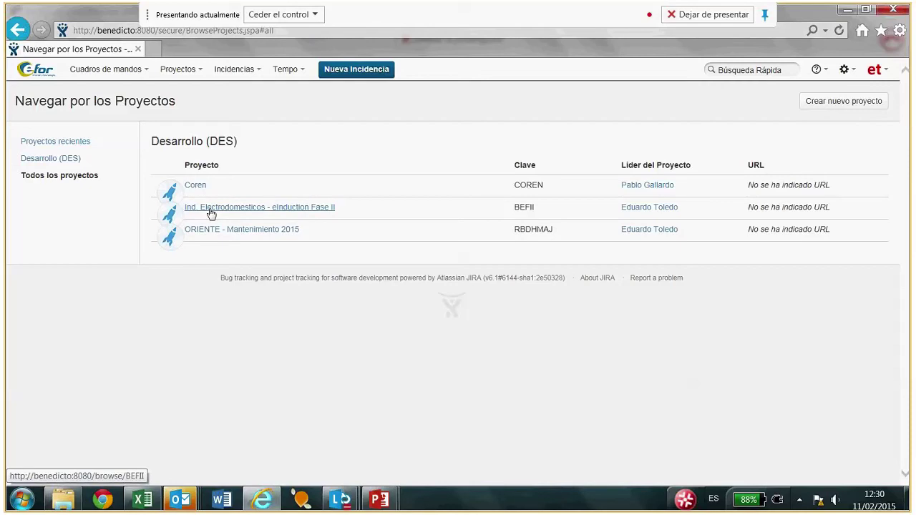
Open Ind. Electrodomesticos - eInduction Fase II and view its Campos de proyecto page (PR, 45,5/hour).
click(211, 208)
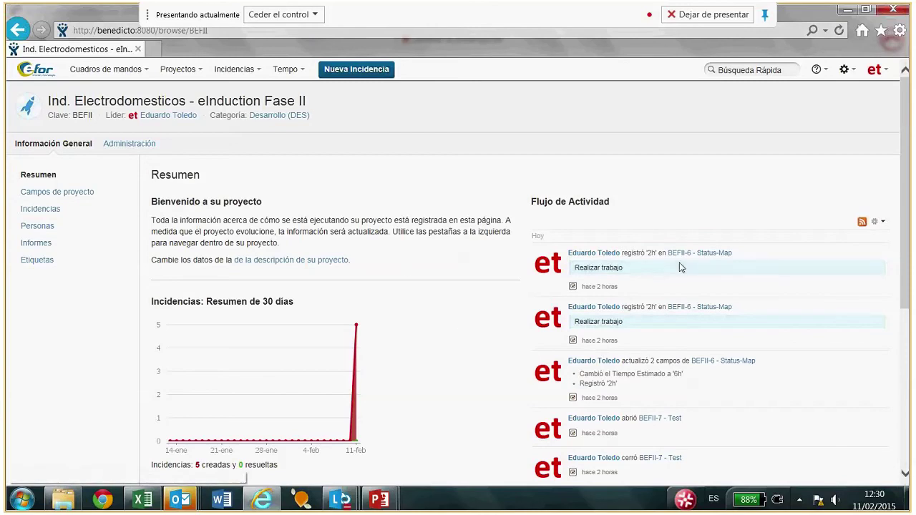
scroll(680, 266, down, 1)
scroll(684, 251, down, 2)
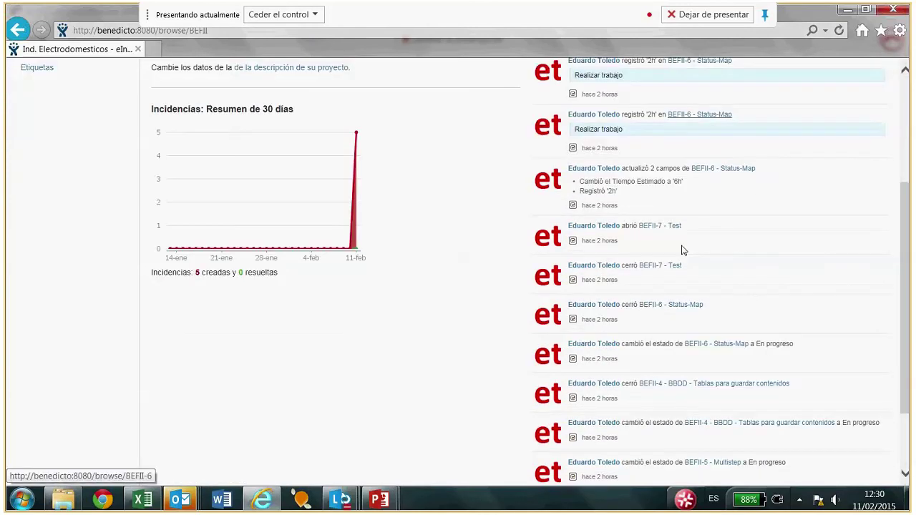
scroll(681, 250, down, 2)
scroll(682, 247, up, 3)
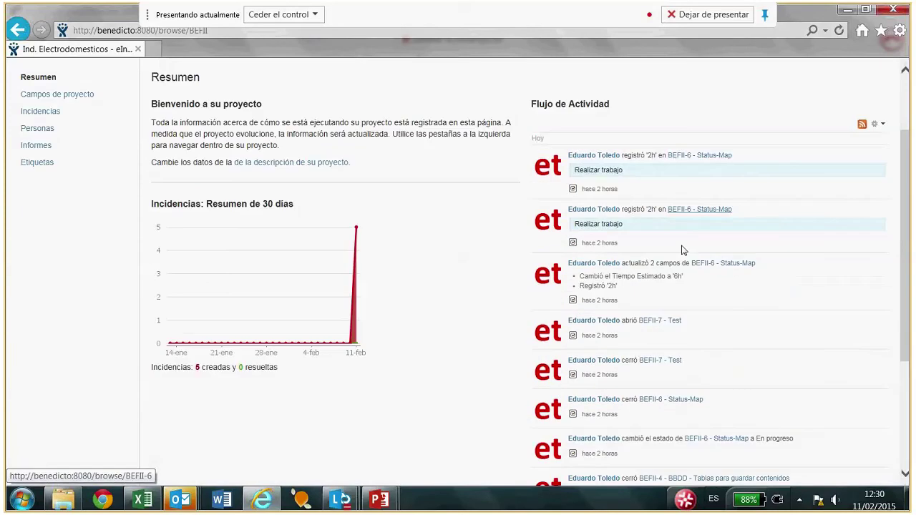
scroll(681, 249, up, 2)
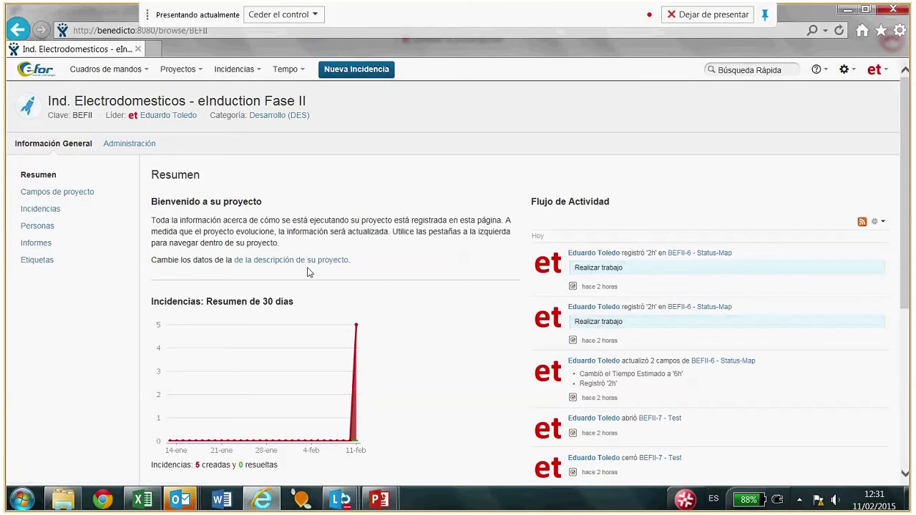
click(42, 195)
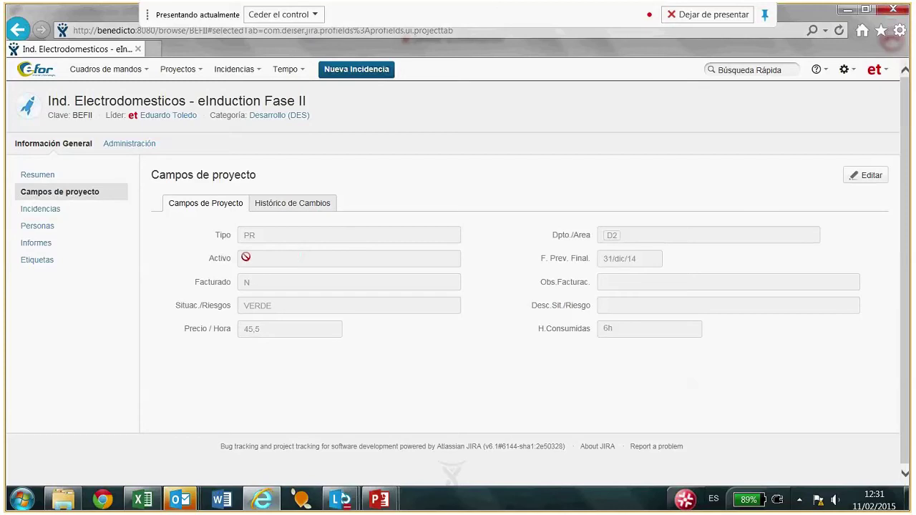
Show the Incidencias summary: 5 unresolved Tasks, 2 open, 2 closed, 1 in progress.
click(41, 209)
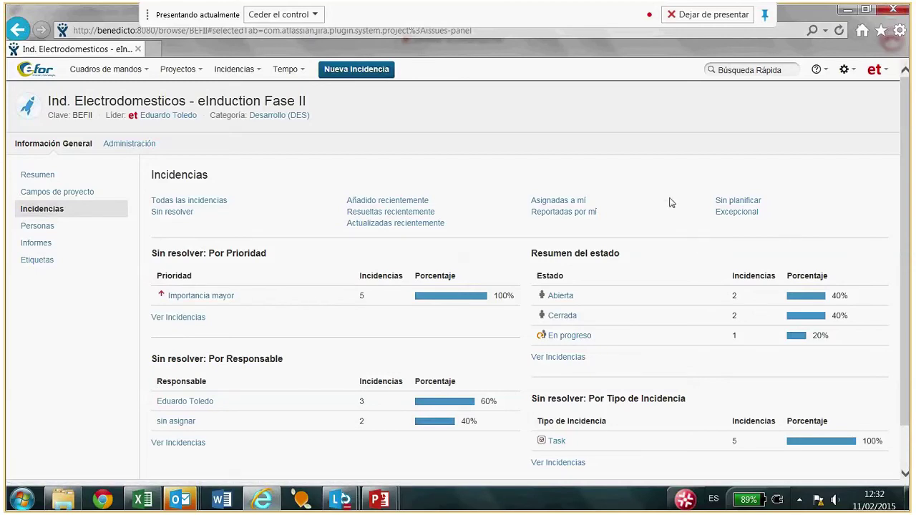
List BEFII-3 to BEFII-7 via the 'Todas las incidencias' link.
scroll(671, 203, down, 2)
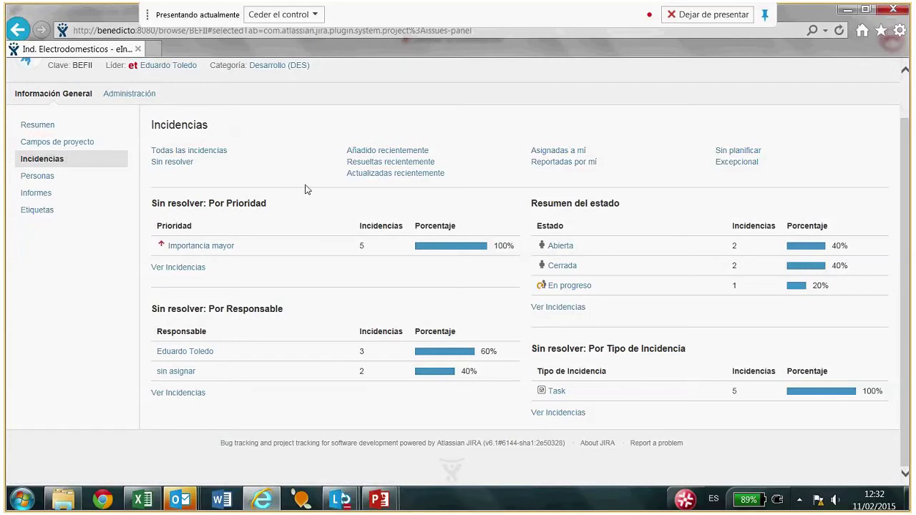
click(204, 152)
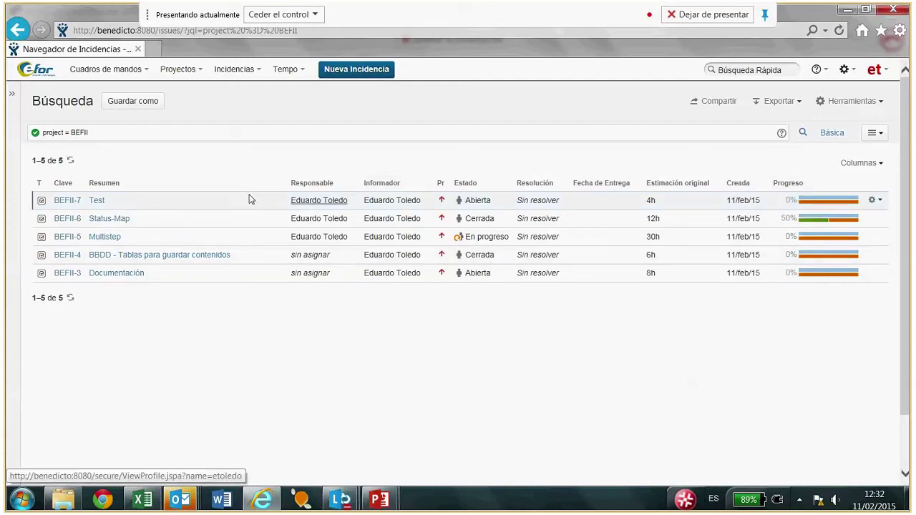
click(876, 133)
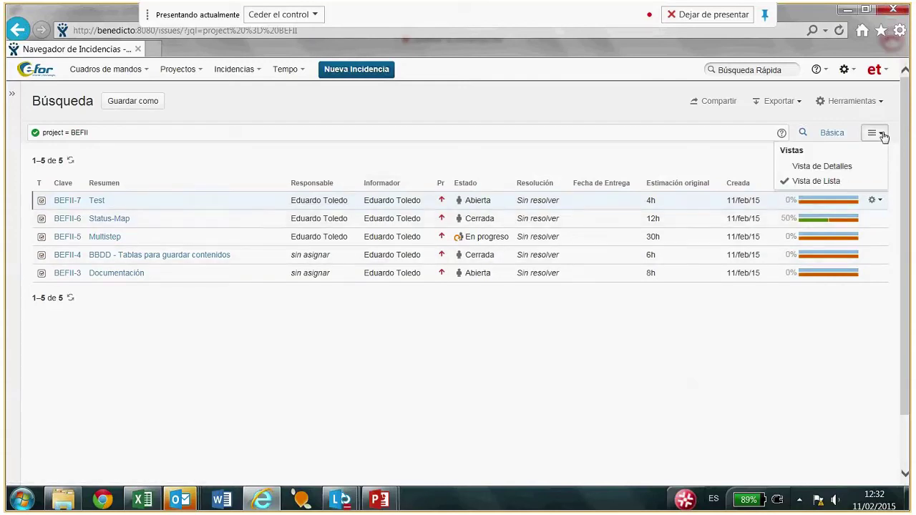
click(823, 167)
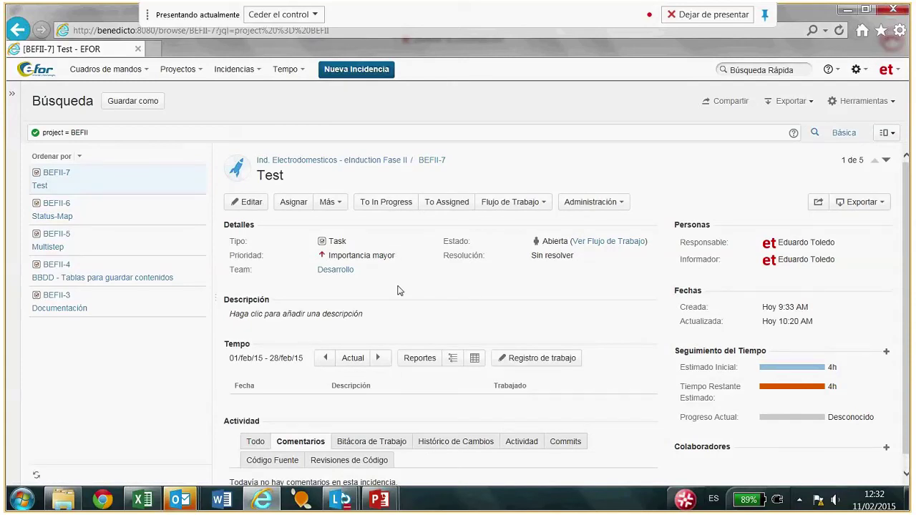
click(887, 132)
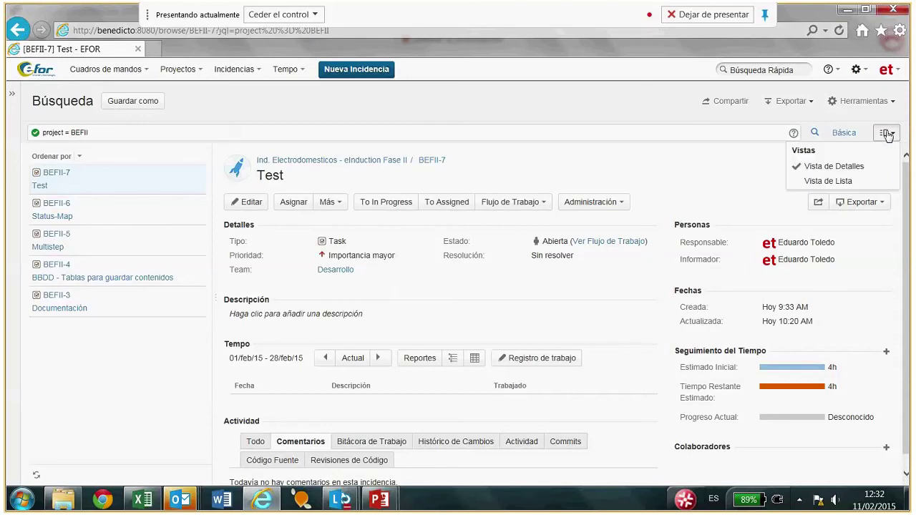
click(827, 182)
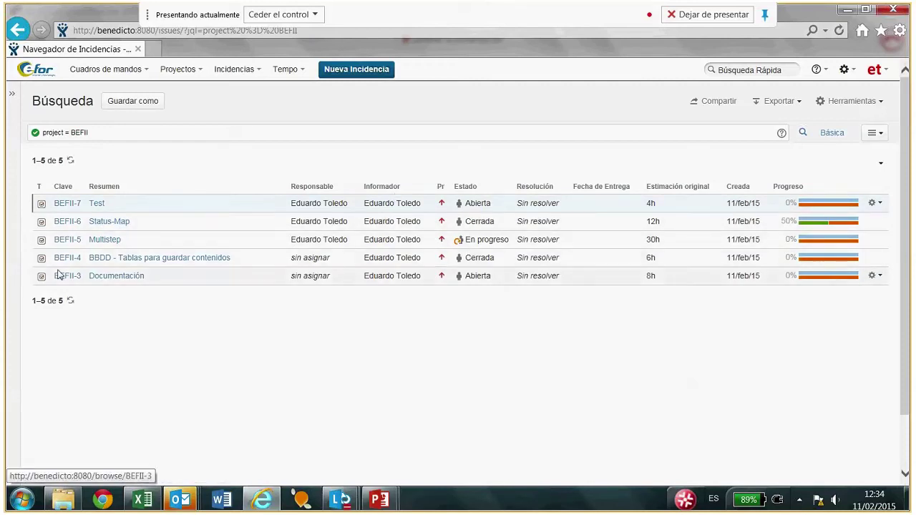
click(108, 284)
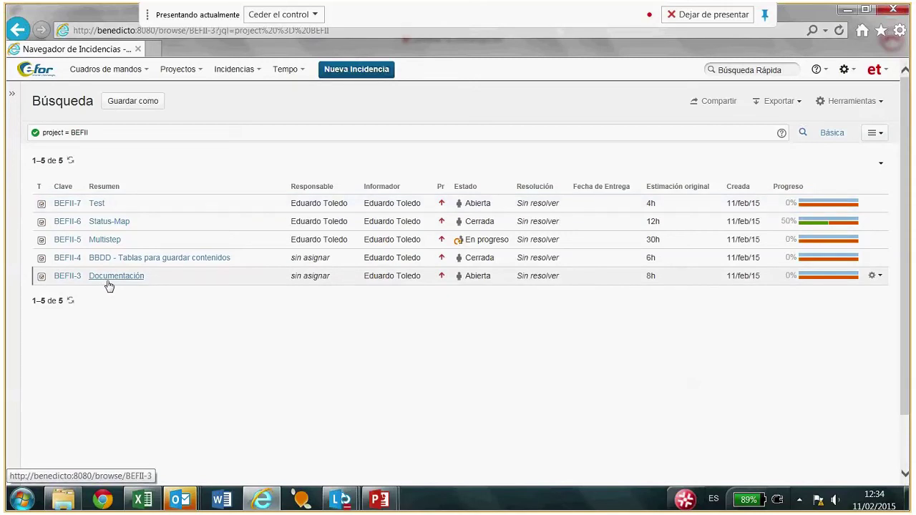
Open BEFII-3 'Documentación' from the search results.
click(109, 279)
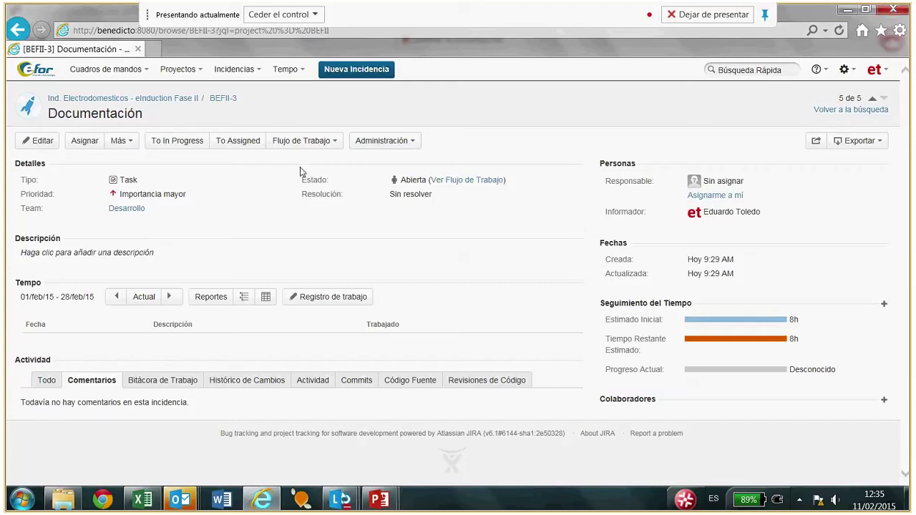
View the Flujo Sencillo Proyecto diagram, moving the OPEN state to the upper left.
click(456, 181)
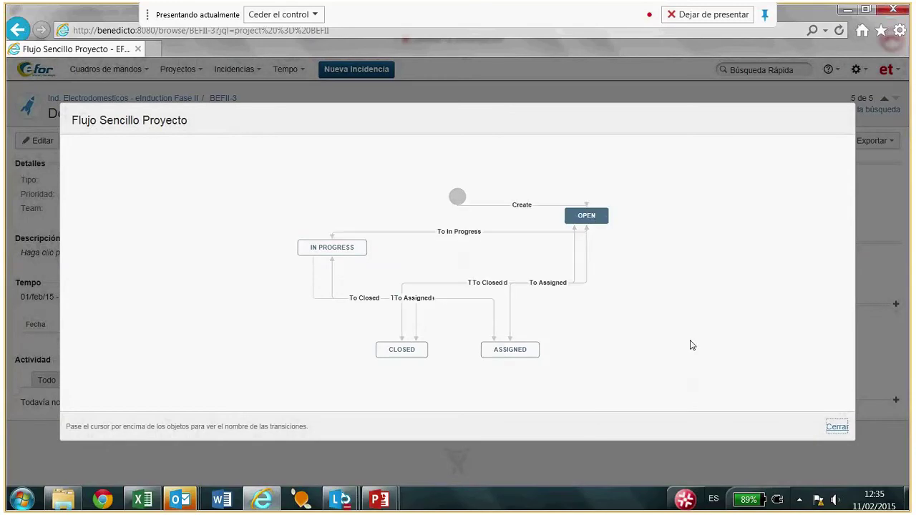
click(837, 428)
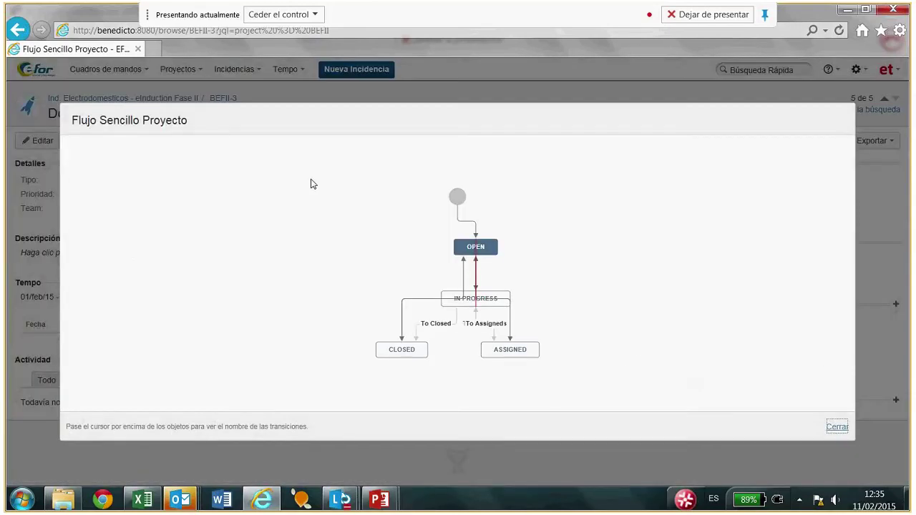
drag(472, 245, 348, 211)
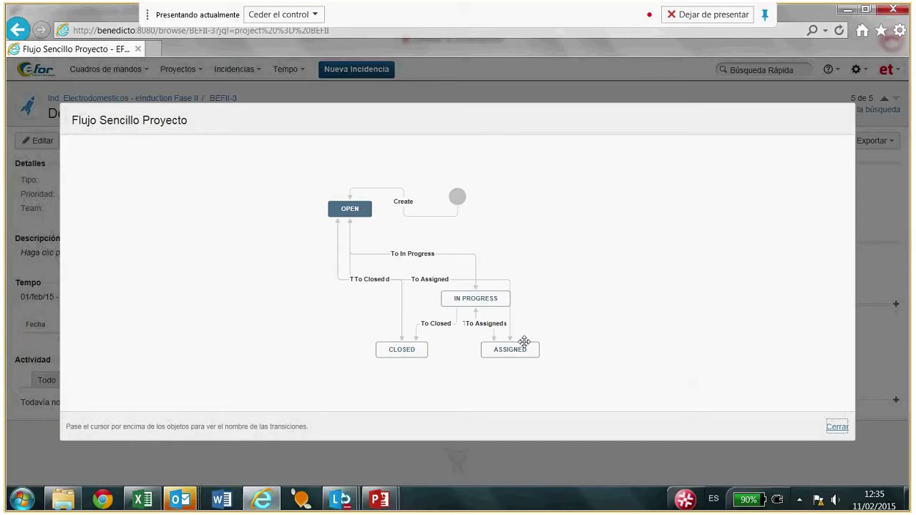
click(837, 428)
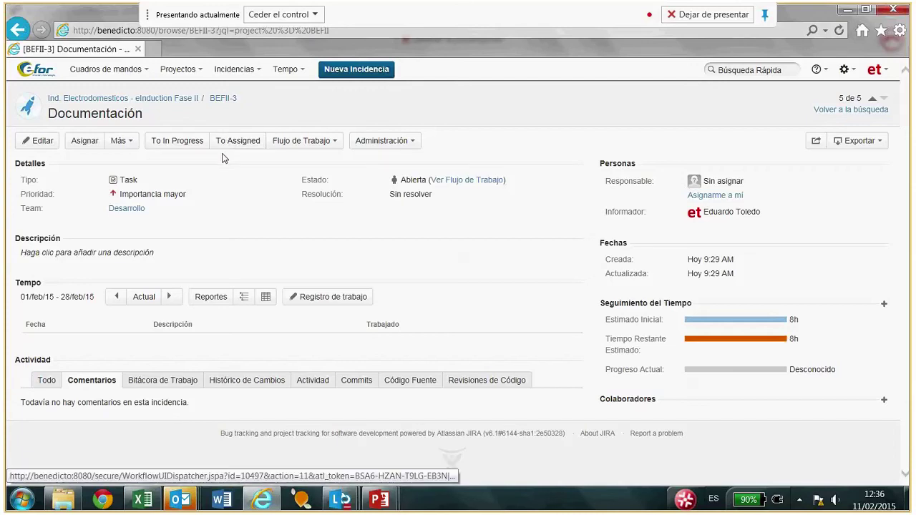
Show BEFII-3's Más actions, including Registro de trabajo and Plan de Tiempo.
click(131, 143)
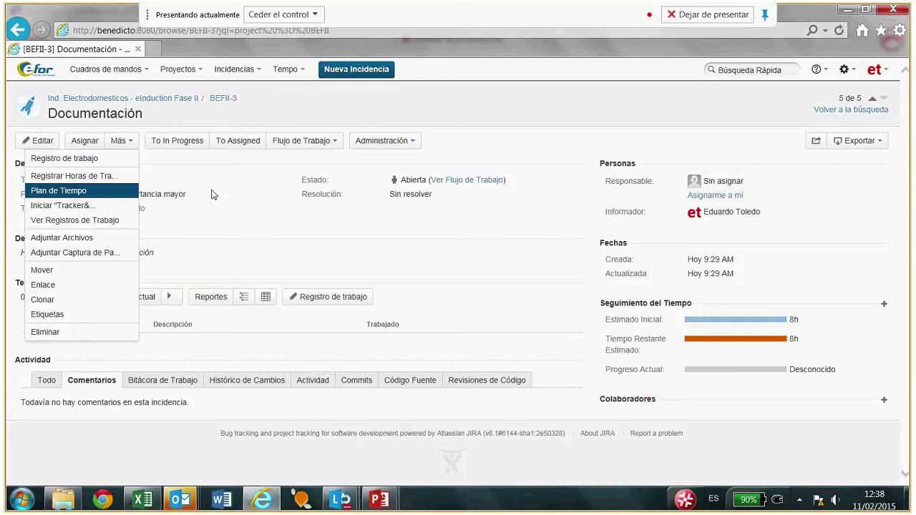
Close the Más actions list on the BEFII-3 'Documentación' issue page.
click(259, 225)
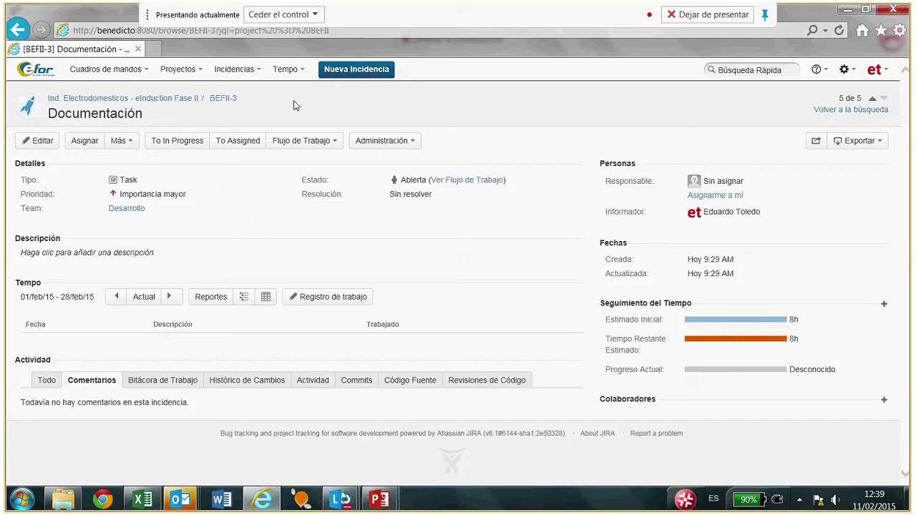
click(37, 141)
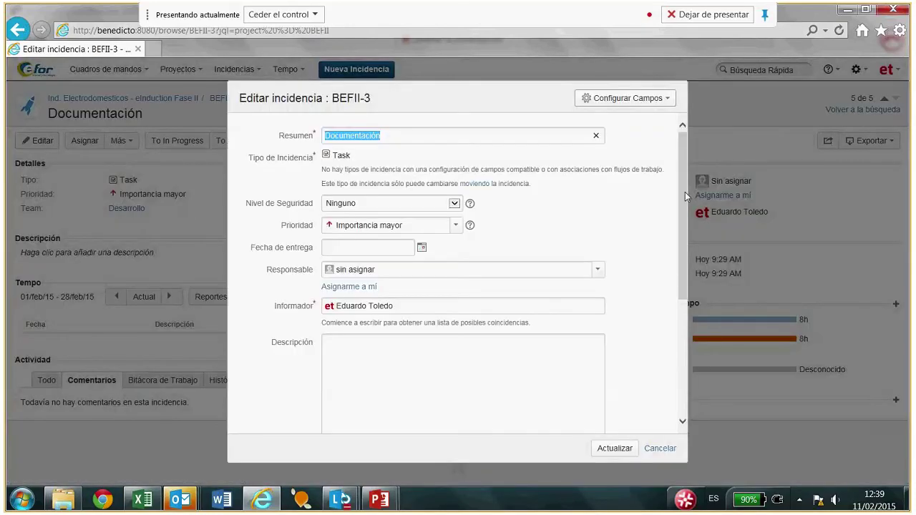
drag(685, 191, 695, 171)
drag(678, 182, 699, 157)
drag(683, 230, 679, 323)
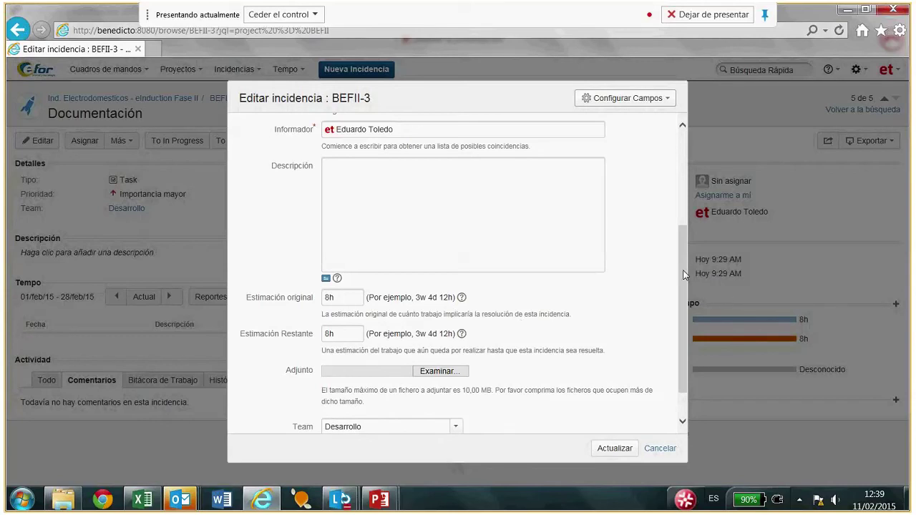
drag(685, 276, 684, 193)
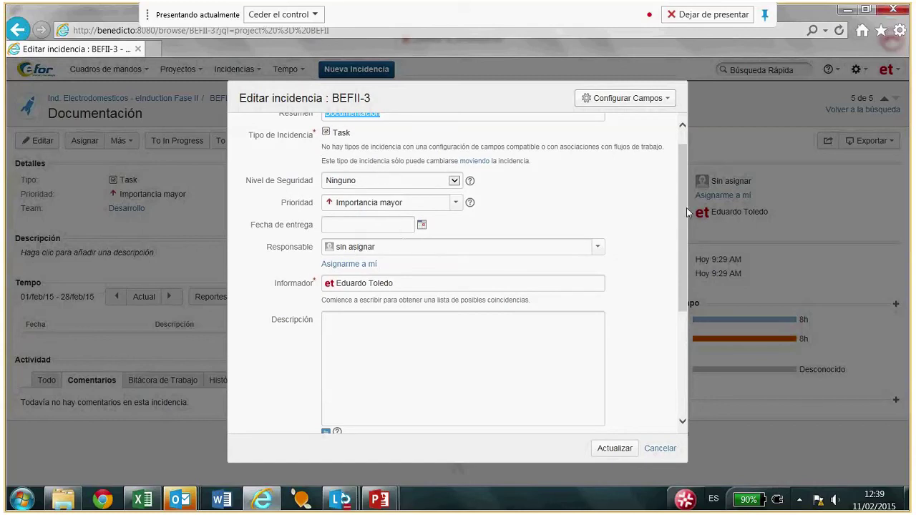
drag(684, 215, 667, 366)
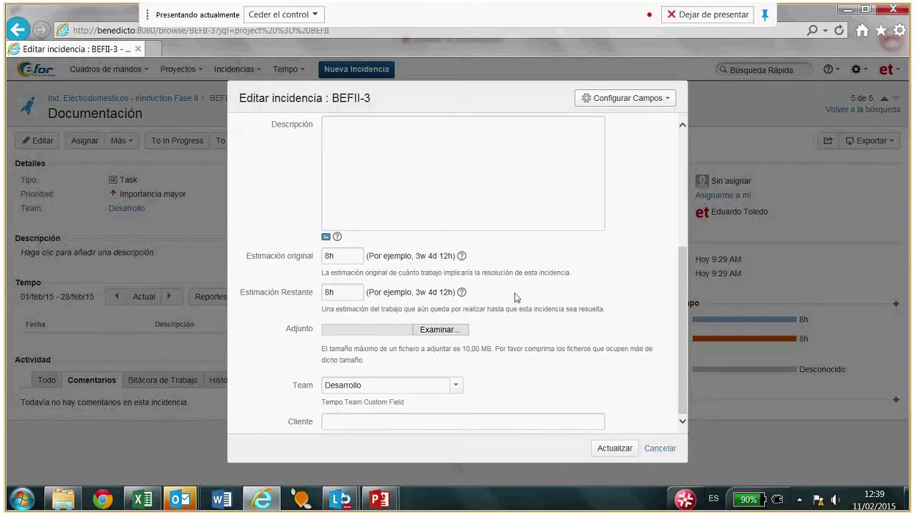
drag(682, 297, 664, 386)
click(658, 448)
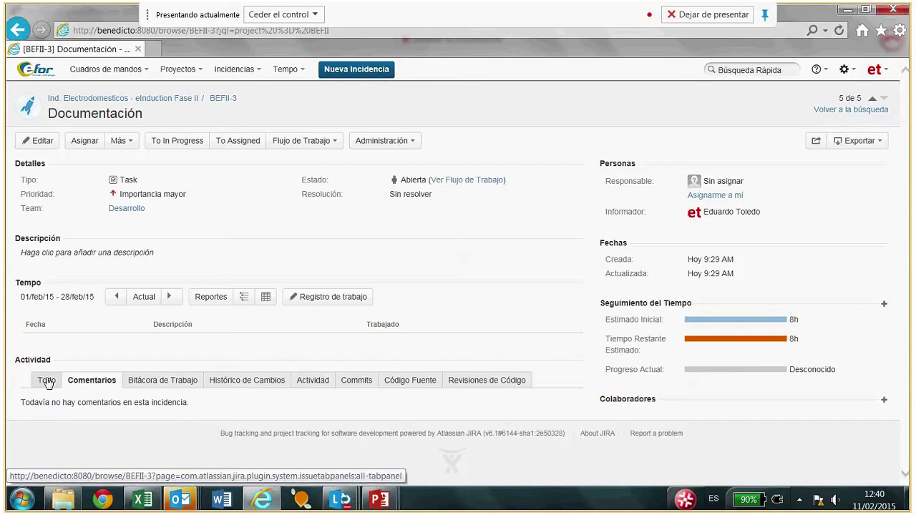
Open issue BEFII-4 'BBDD - Tablas para guardar contenidos' from the BEFII project's issue list.
click(172, 105)
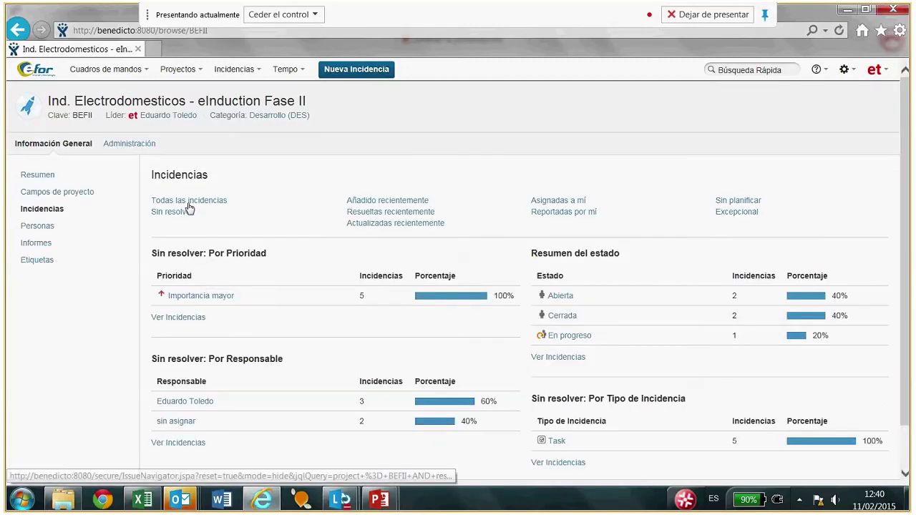
click(186, 201)
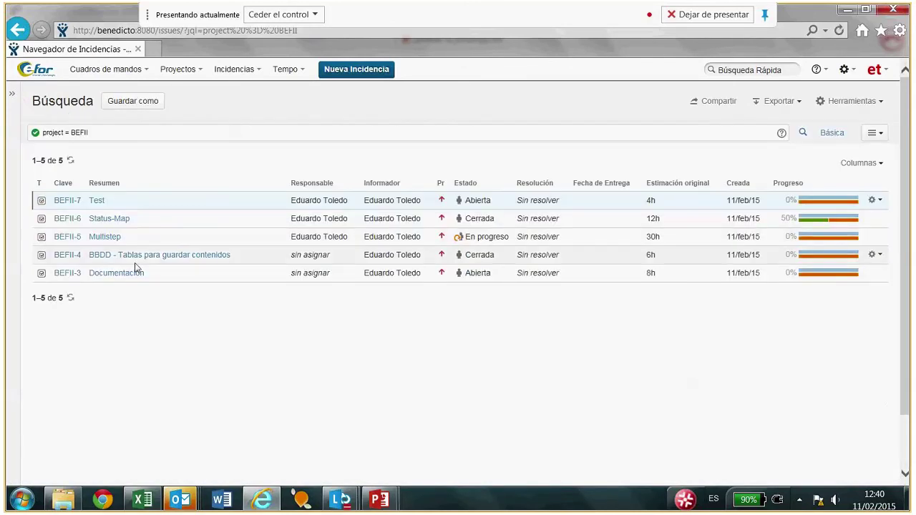
click(132, 259)
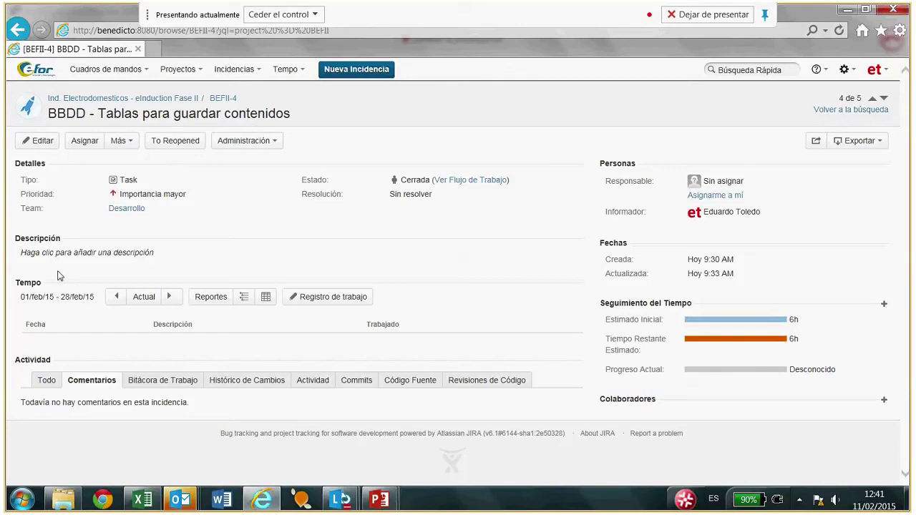
click(131, 142)
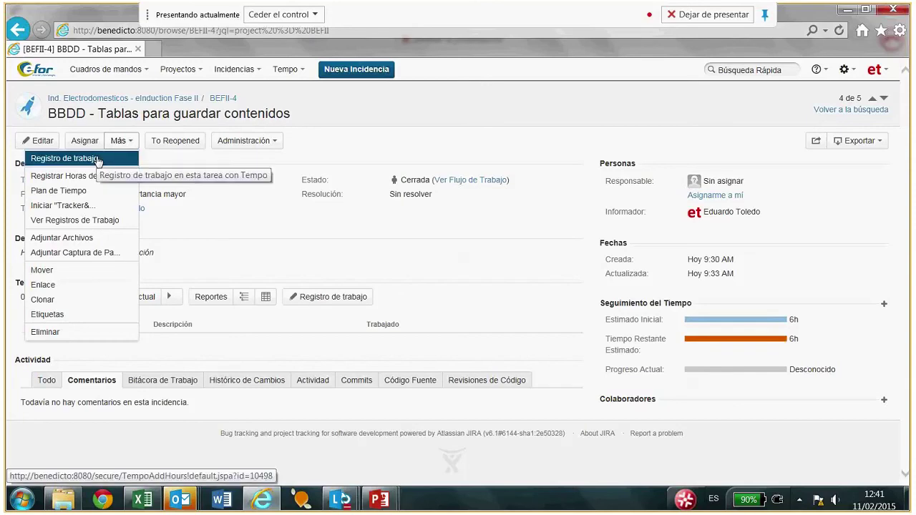
click(361, 150)
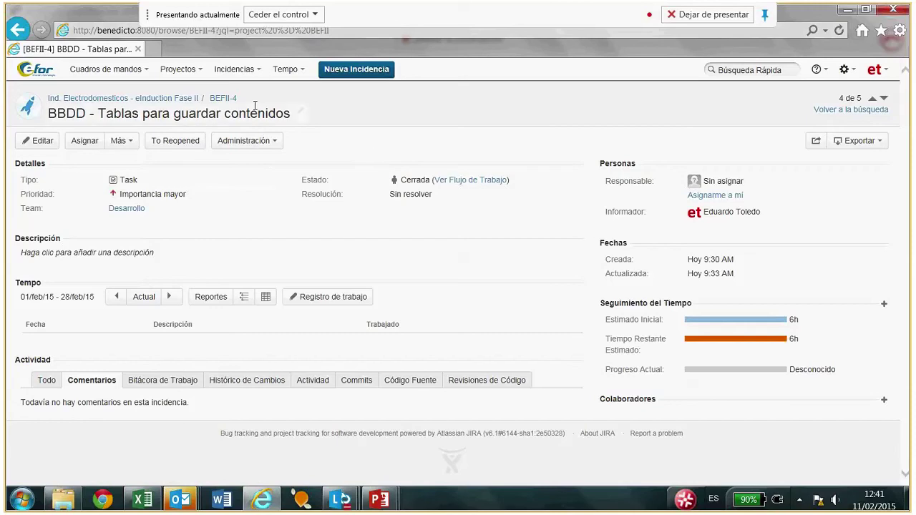
click(191, 70)
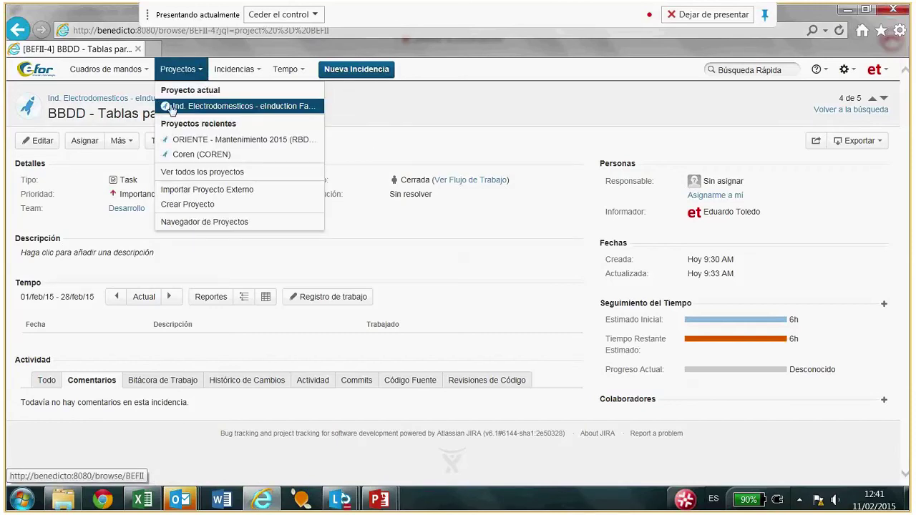
click(260, 72)
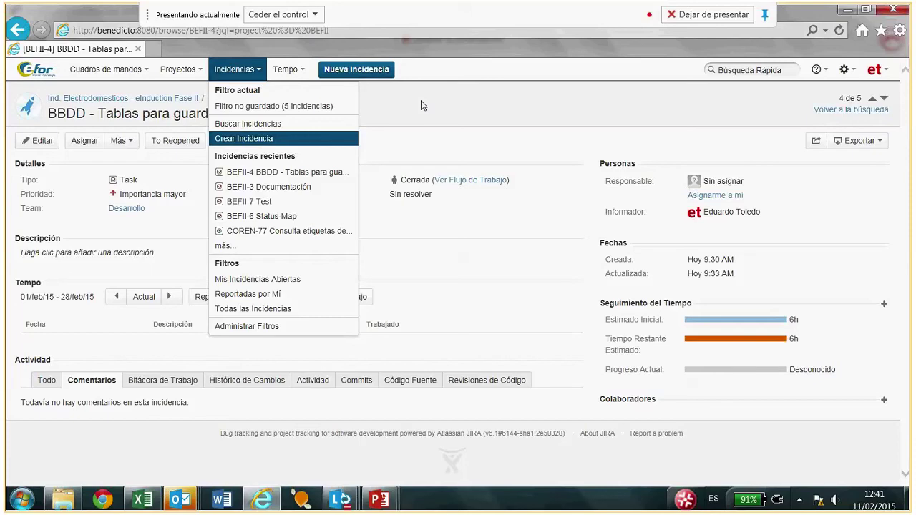
click(437, 102)
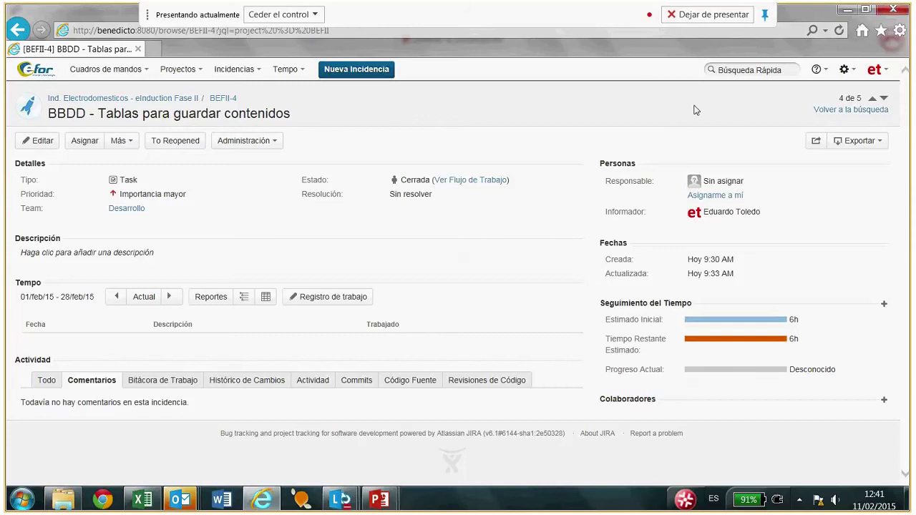
Open Administración de Usuarios, confirm administrator access with the password, and view the 10 users.
click(851, 70)
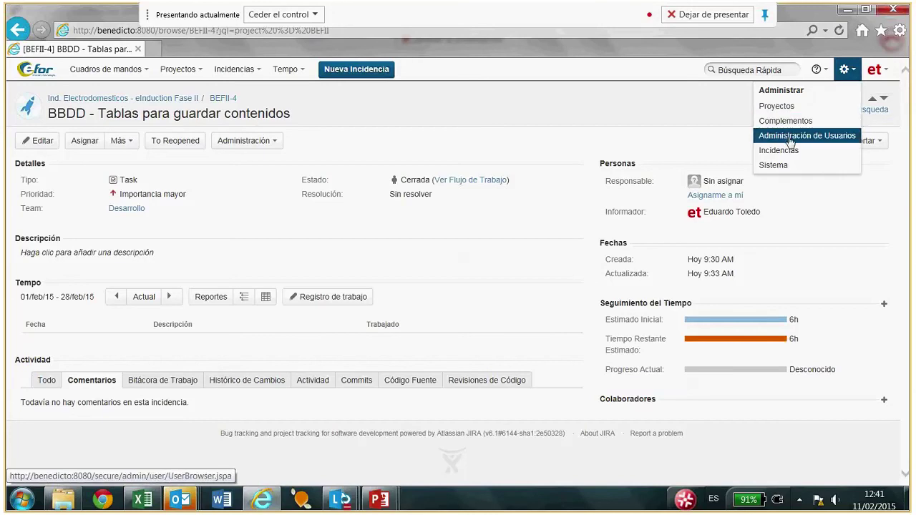
click(785, 137)
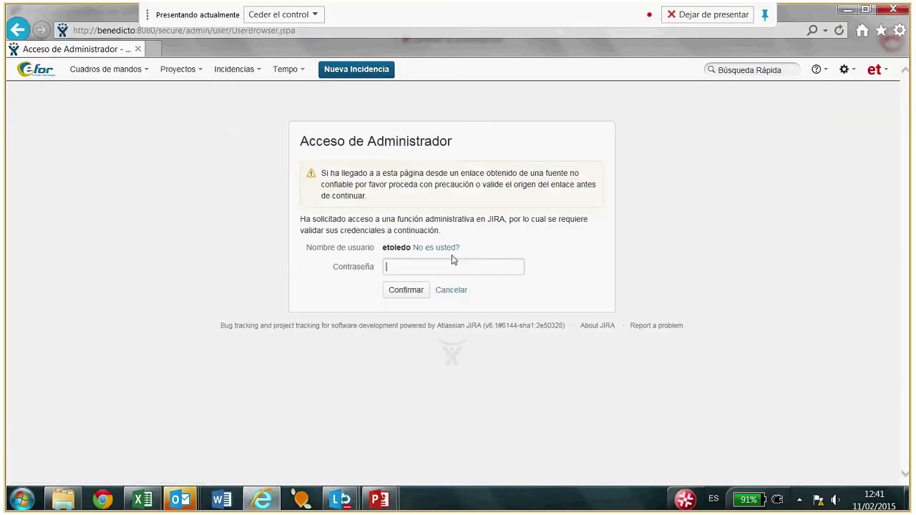
text(•)
click(430, 286)
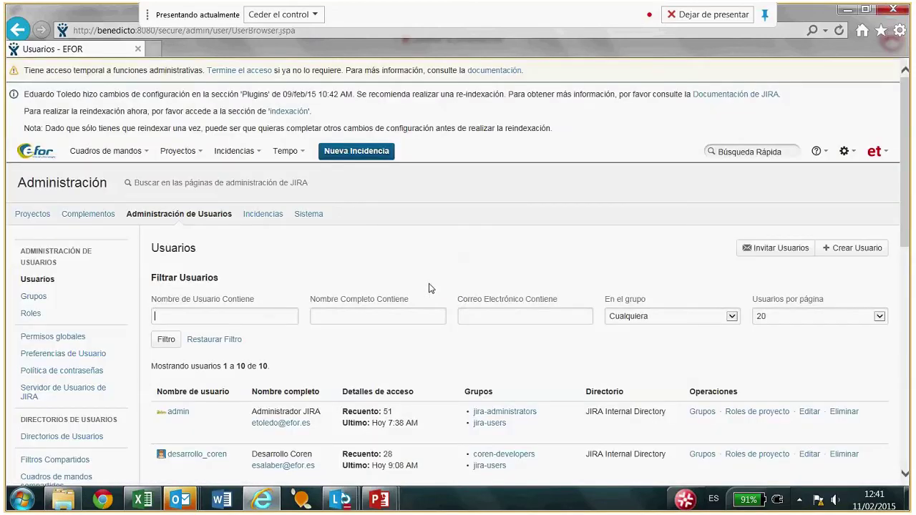
drag(907, 165, 909, 212)
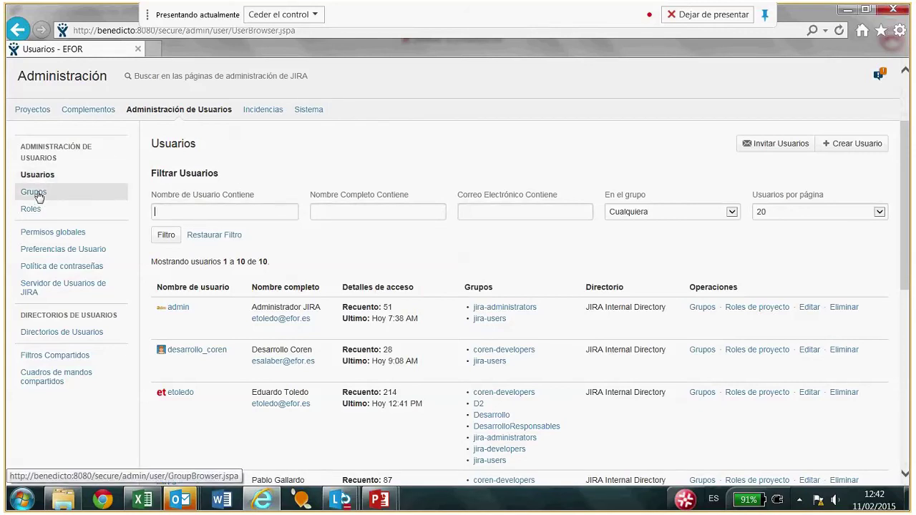
Review the user groups list and the memberships of the coren-developers group.
click(36, 193)
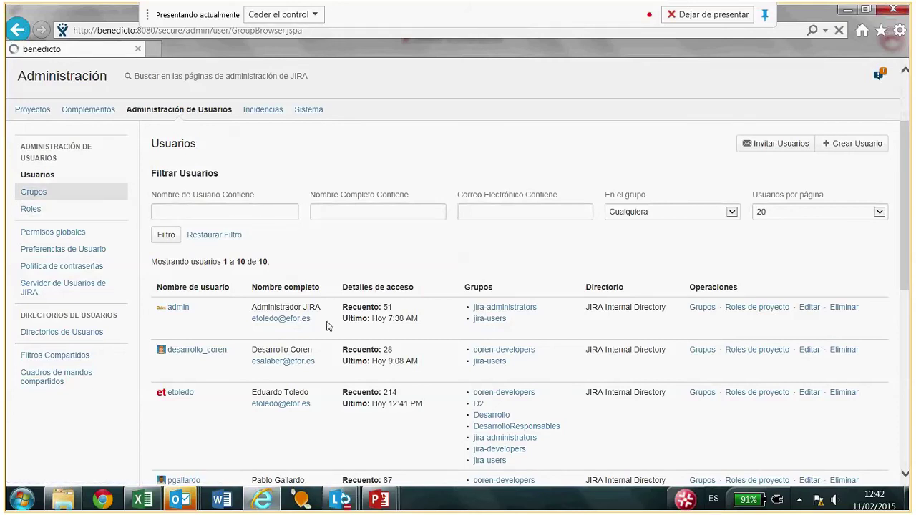
scroll(399, 297, down, 1)
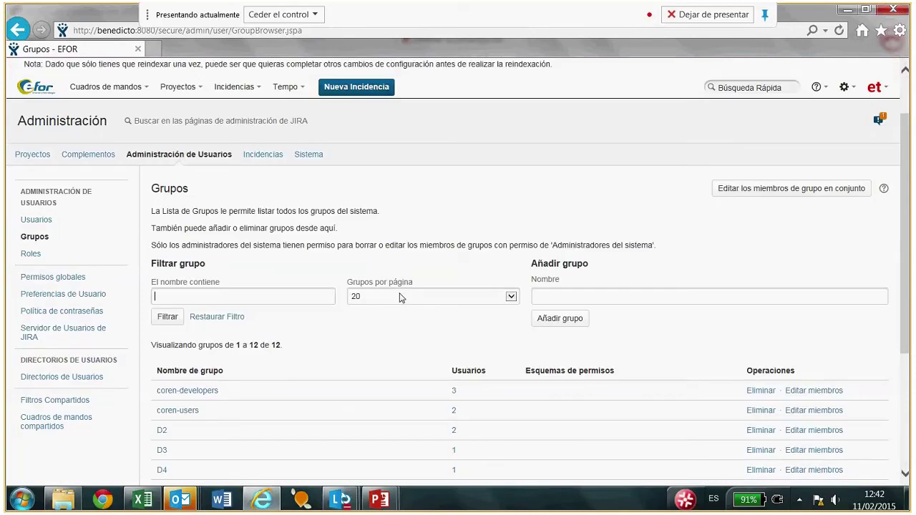
scroll(400, 297, down, 1)
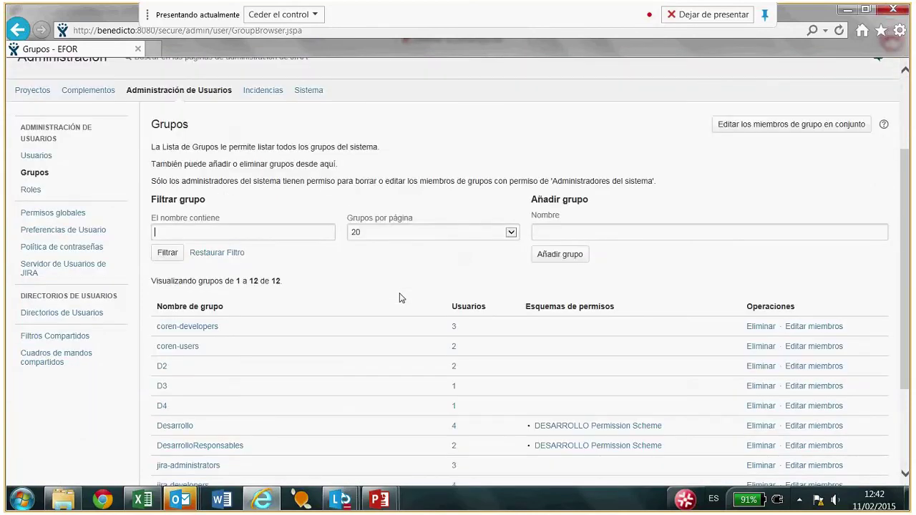
scroll(399, 297, down, 1)
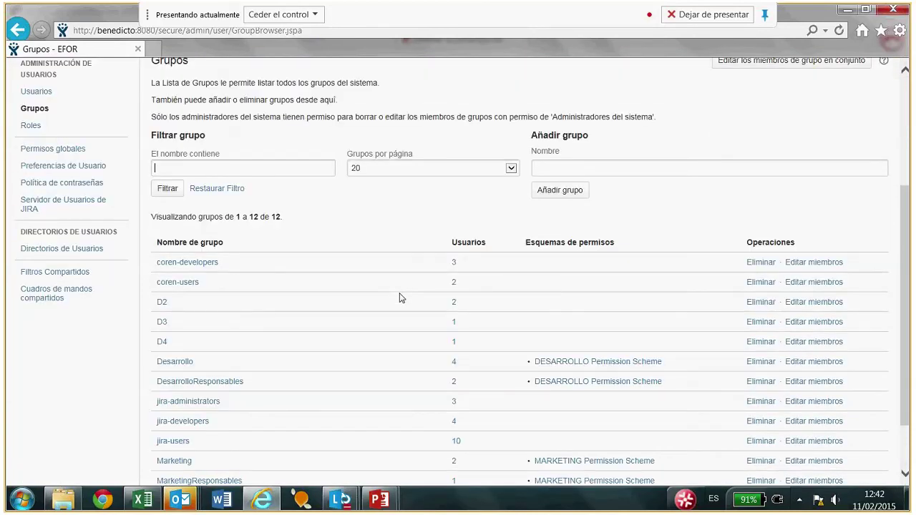
scroll(401, 298, down, 1)
click(813, 198)
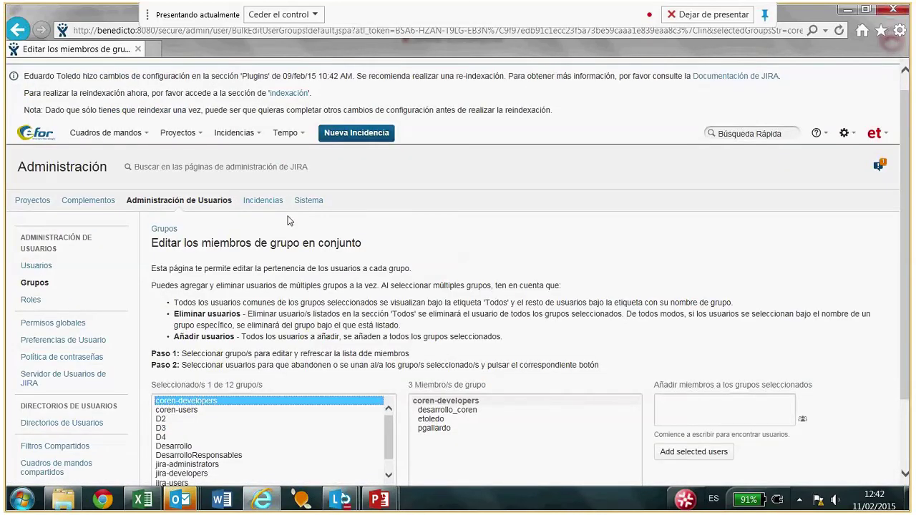
scroll(277, 298, down, 1)
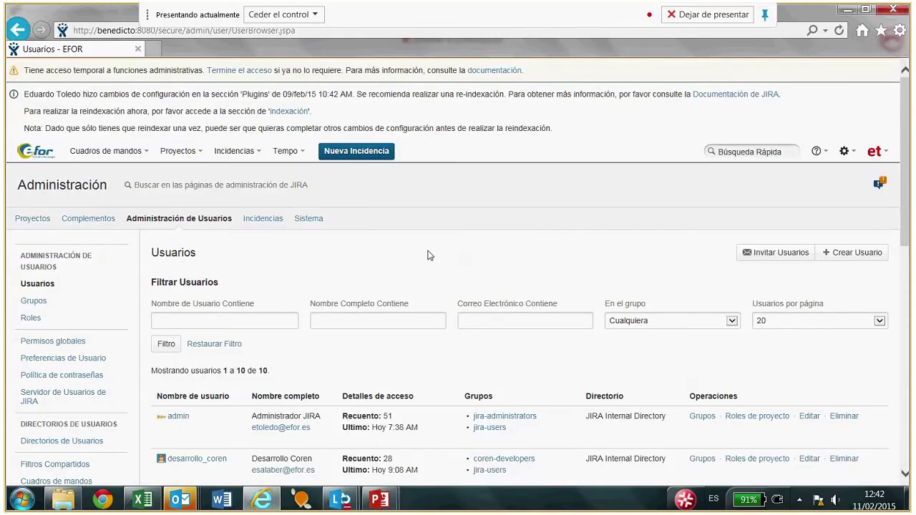
scroll(428, 256, down, 2)
scroll(424, 272, down, 1)
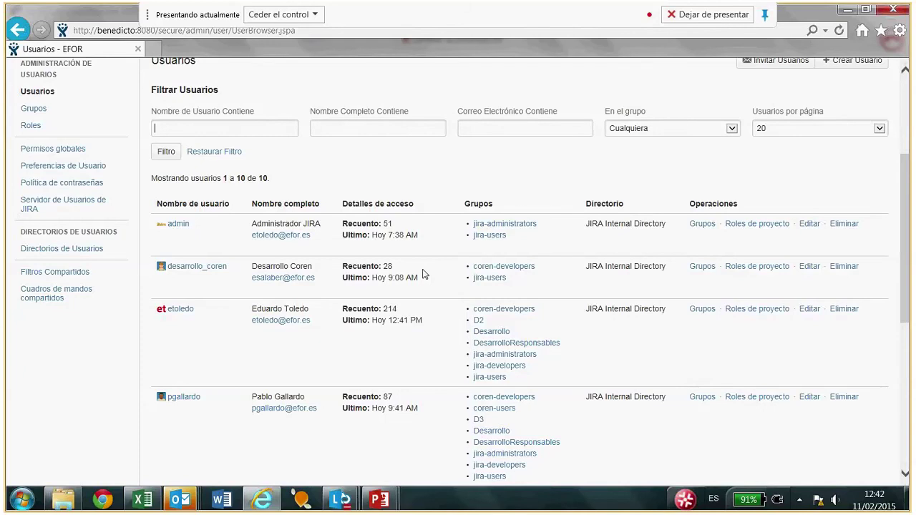
scroll(422, 274, up, 1)
Browse the Lista de Roles de Proyecto, from Administrators to Desarrollo and Service Desk Customers.
click(30, 192)
scroll(274, 149, down, 5)
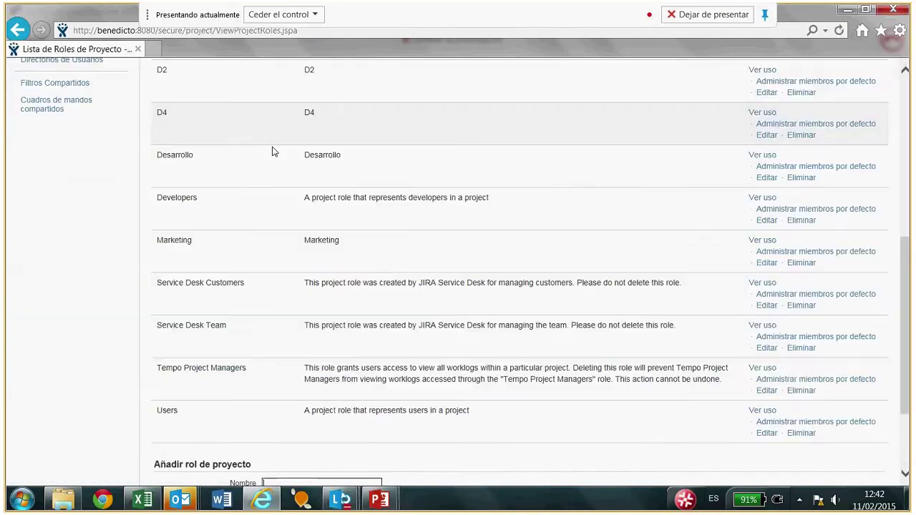
scroll(446, 222, up, 2)
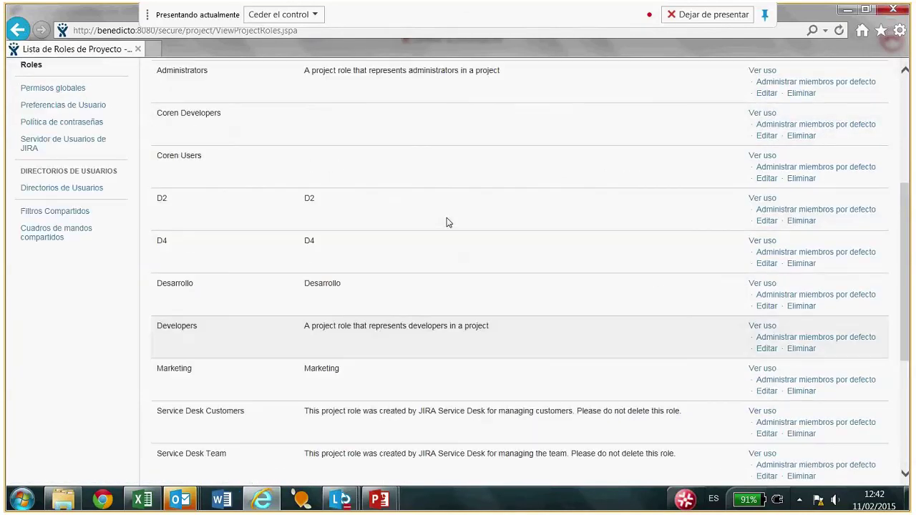
scroll(447, 222, up, 1)
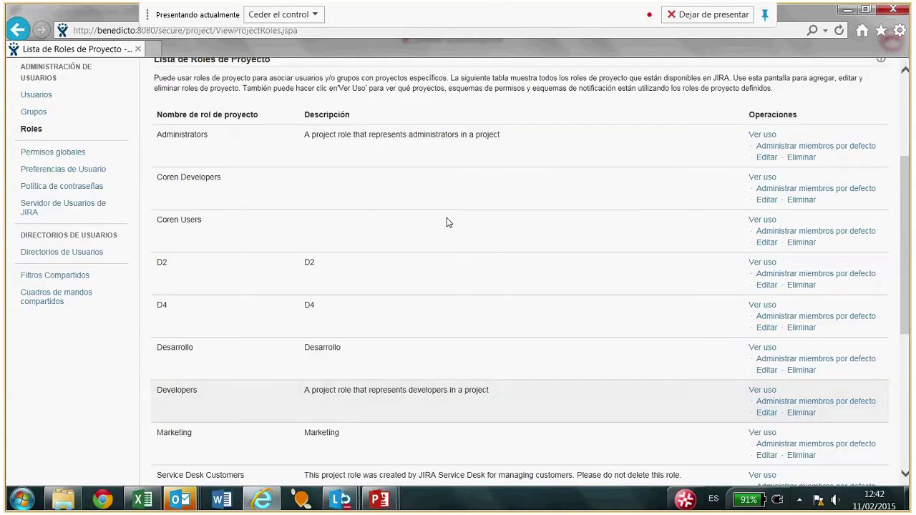
scroll(447, 222, up, 1)
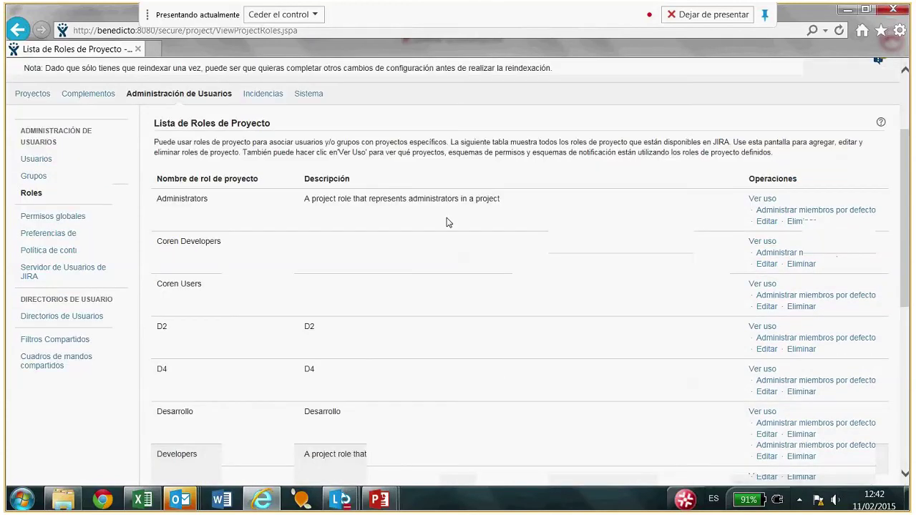
scroll(446, 222, up, 1)
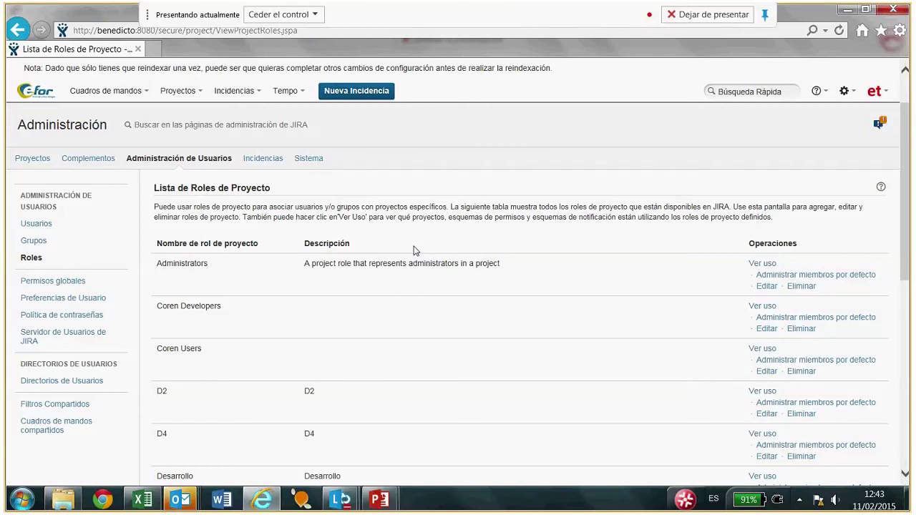
scroll(415, 249, down, 3)
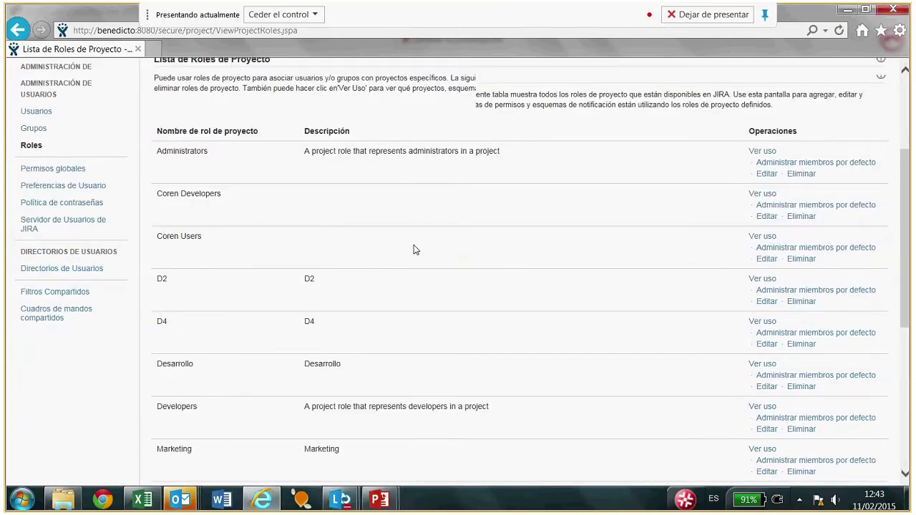
scroll(415, 249, down, 1)
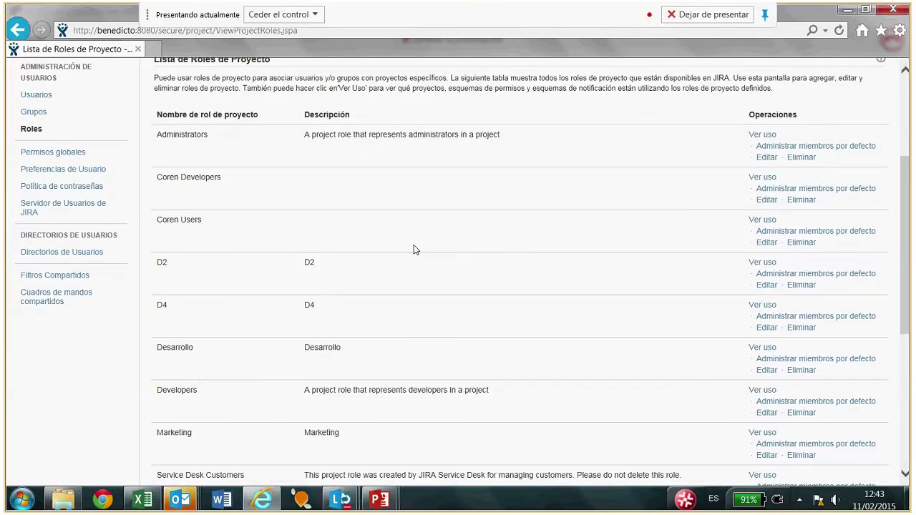
scroll(413, 249, up, 2)
scroll(413, 249, up, 2)
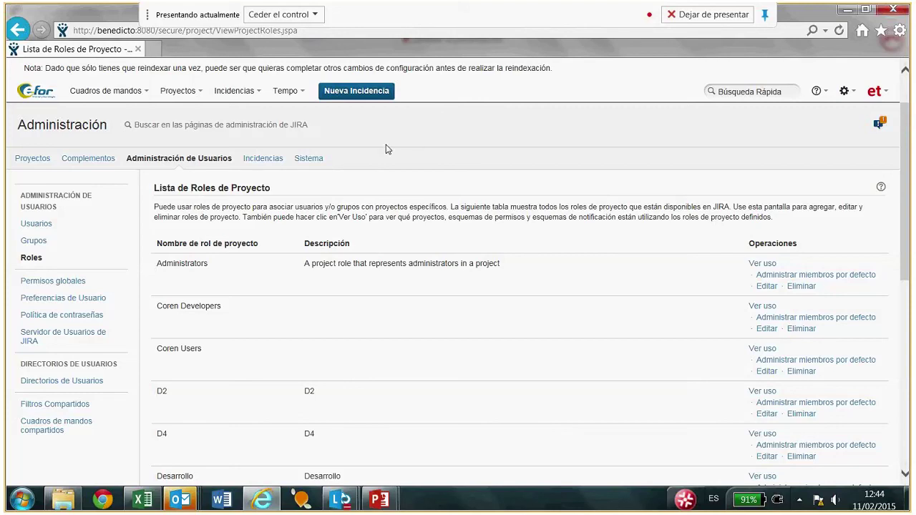
Open Tipos de incidencia and scroll the issue type table from Mantenimiento Complejo down to Sub-Task.
click(263, 160)
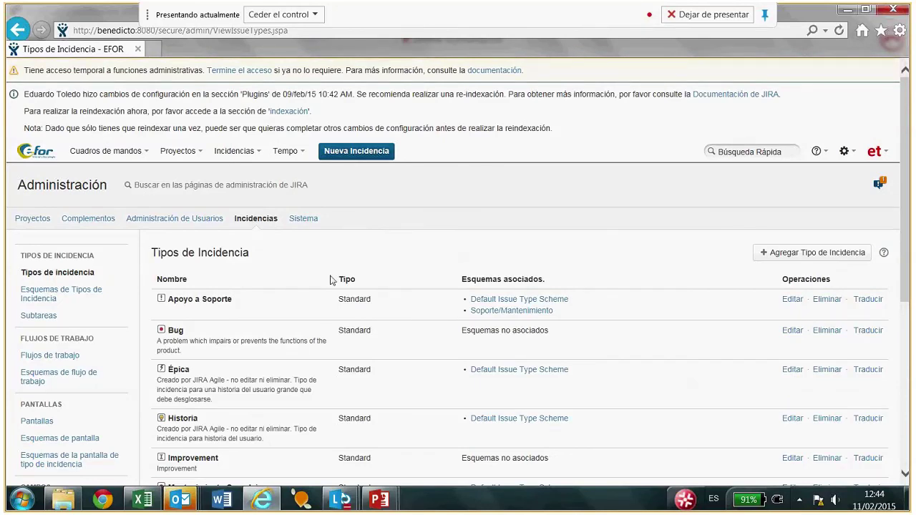
scroll(336, 272, down, 1)
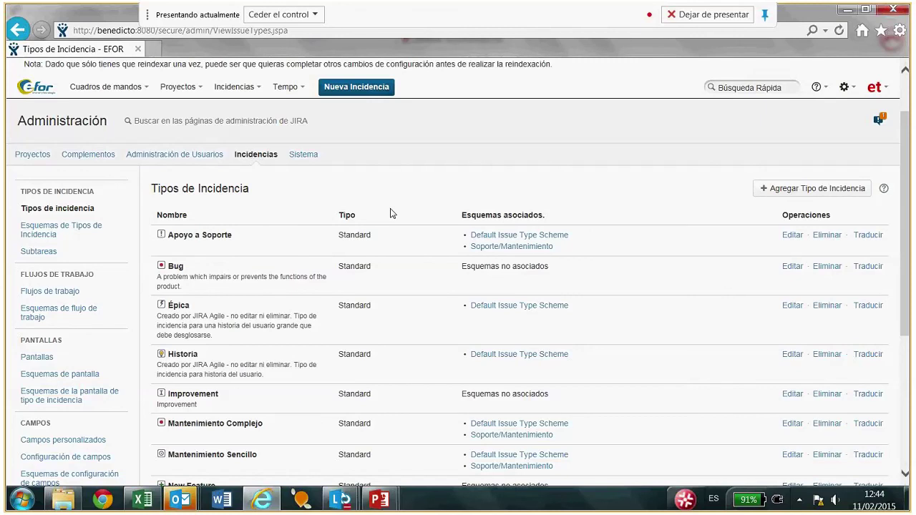
click(50, 208)
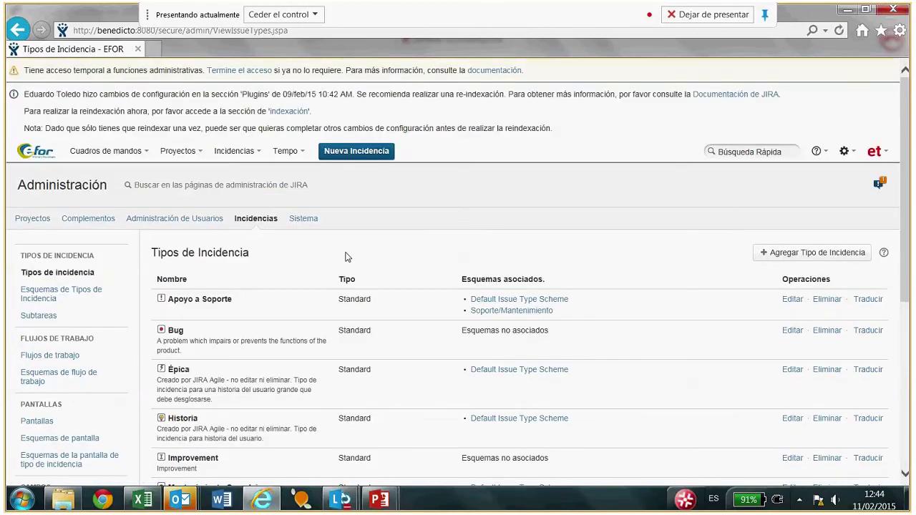
scroll(346, 257, down, 3)
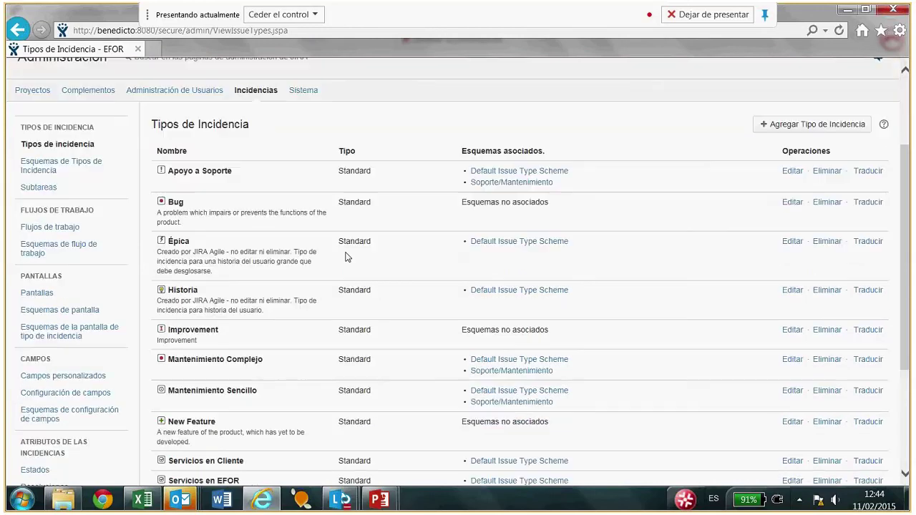
scroll(346, 257, down, 3)
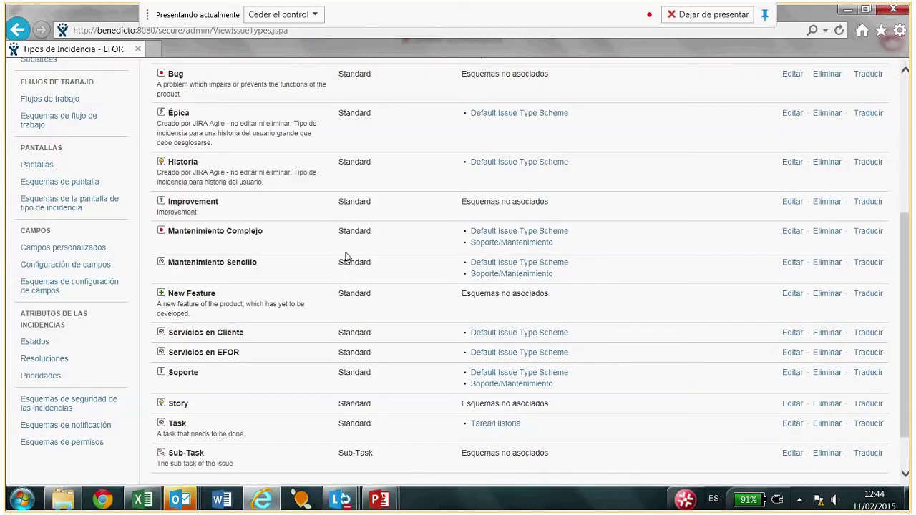
scroll(346, 257, down, 1)
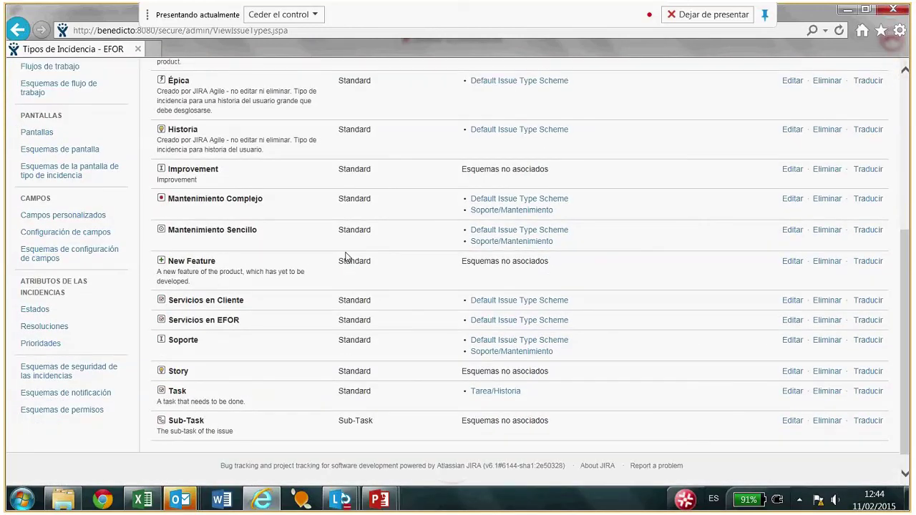
scroll(251, 245, up, 1)
scroll(251, 244, down, 2)
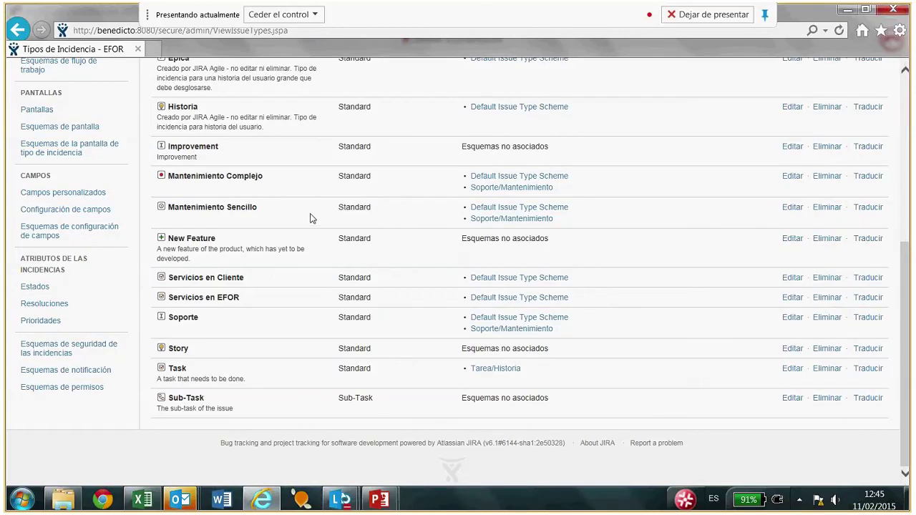
scroll(310, 219, up, 1)
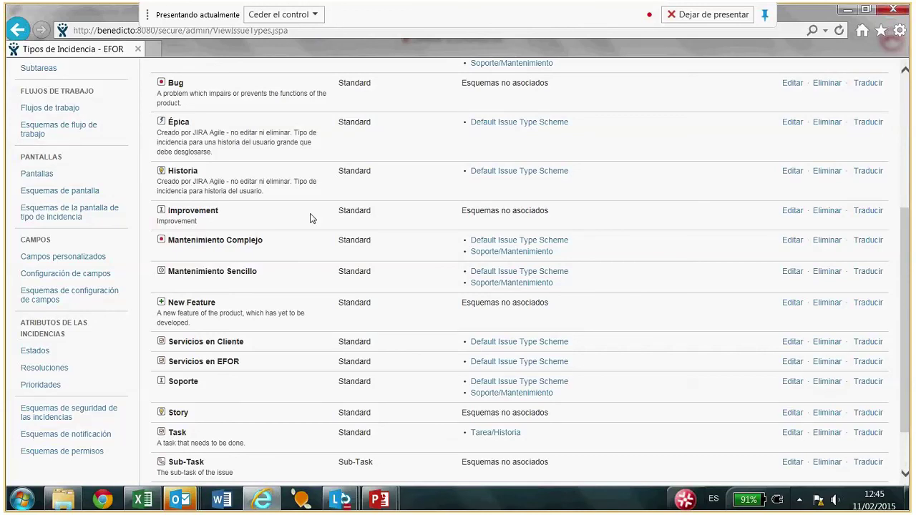
Open Pantallas and scroll through screens like AsignarTarea, Default Screen and Resolve Issue Screen.
click(36, 174)
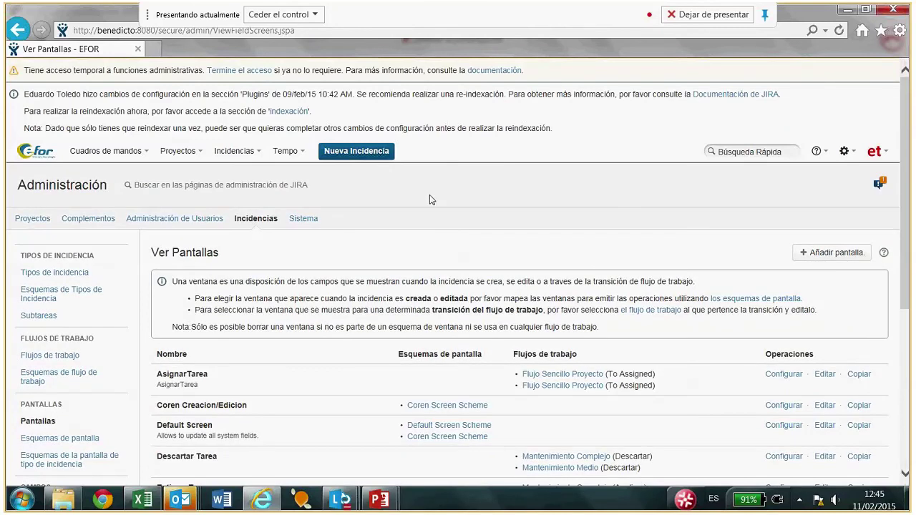
scroll(491, 261, down, 3)
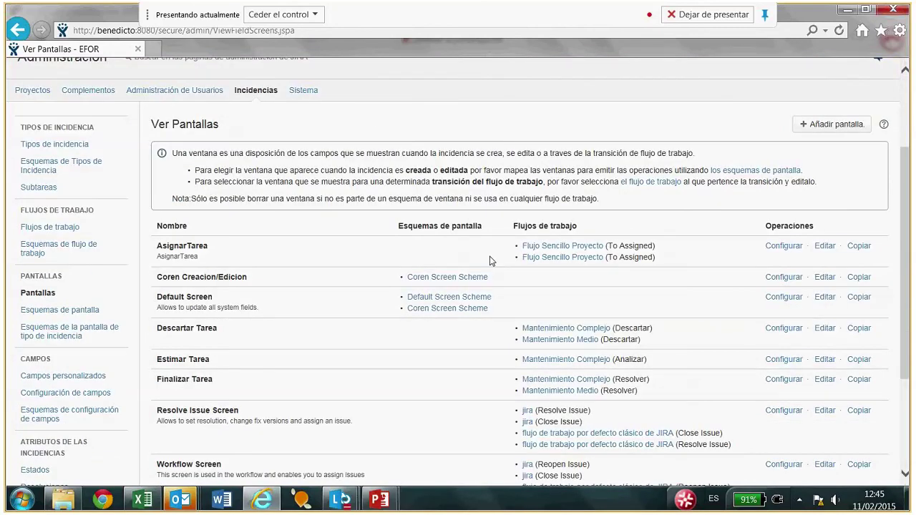
scroll(491, 260, up, 3)
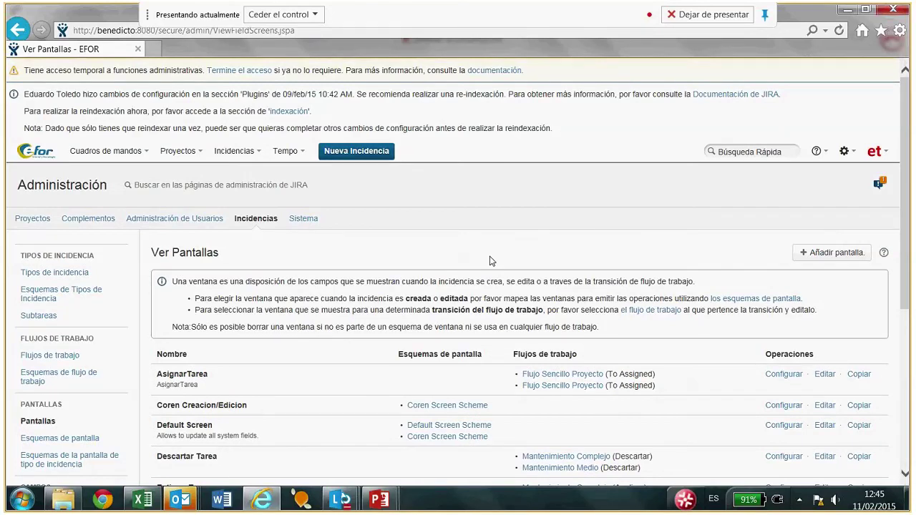
scroll(491, 260, down, 2)
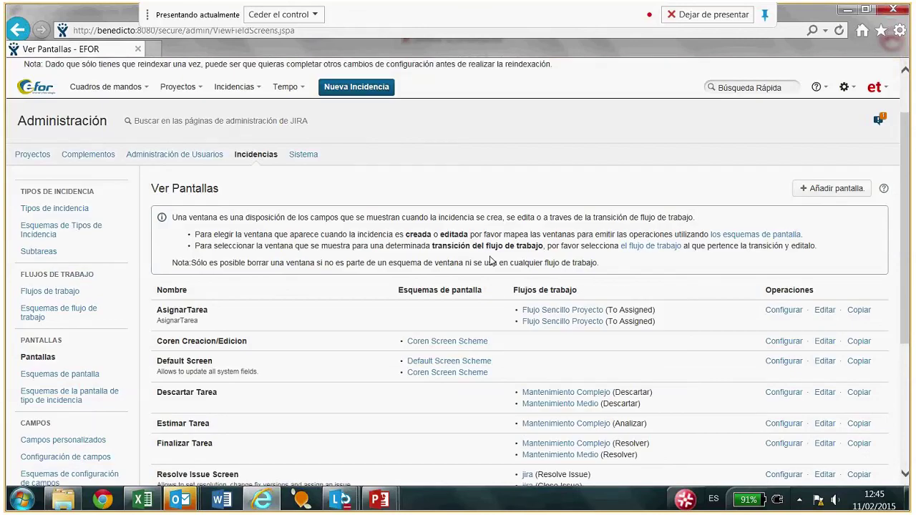
scroll(490, 261, down, 2)
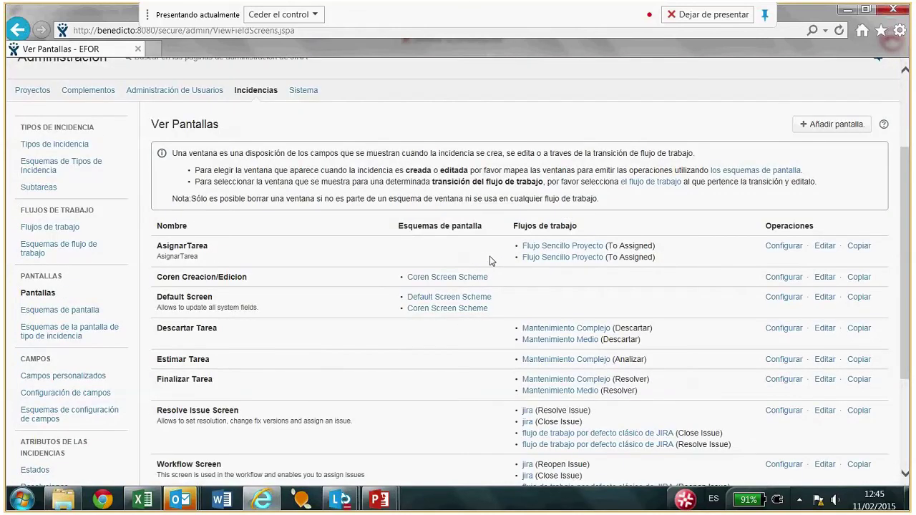
scroll(491, 260, down, 2)
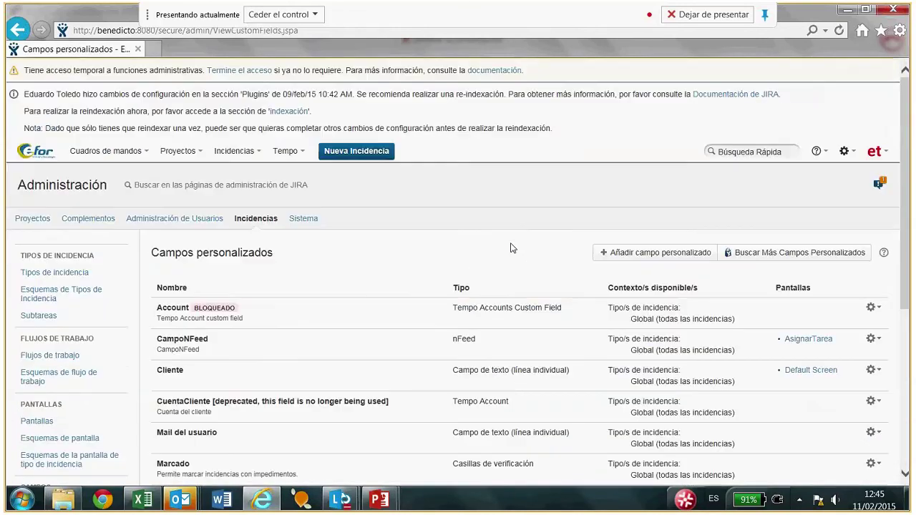
scroll(511, 248, down, 4)
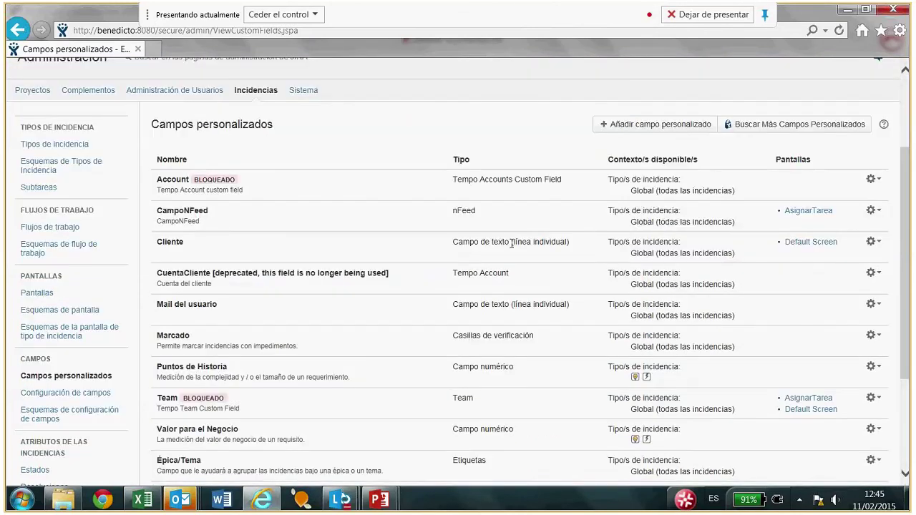
scroll(511, 244, down, 2)
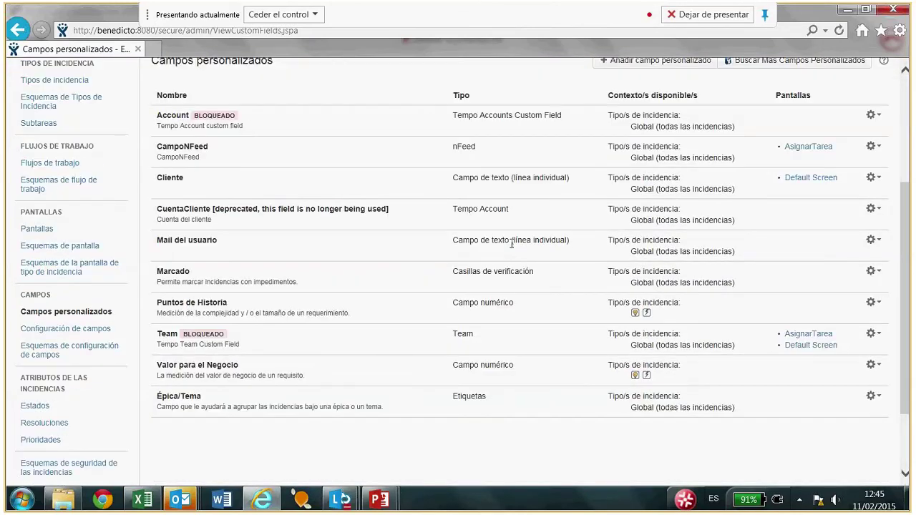
scroll(510, 244, down, 1)
scroll(510, 243, up, 3)
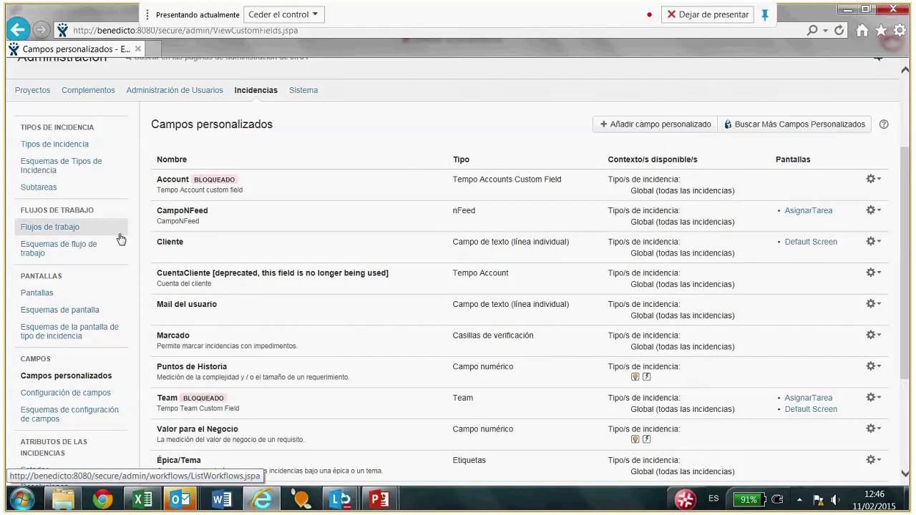
Open Flujos de trabajo and scroll the Activo workflows table with schemes and step counts.
click(46, 229)
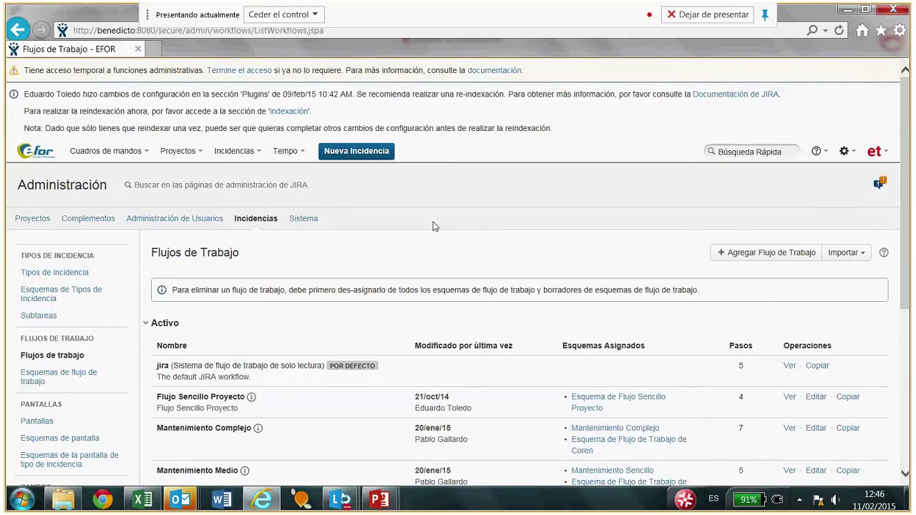
scroll(433, 226, down, 1)
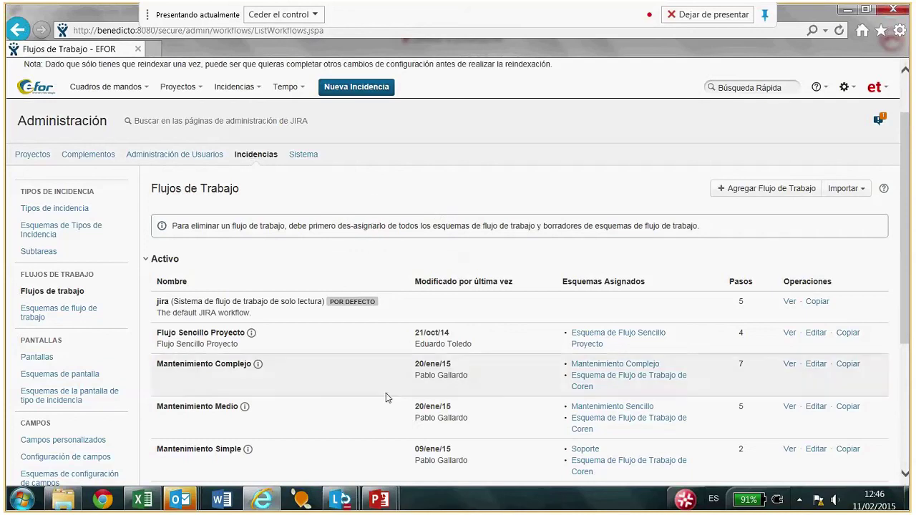
mouse_move(385, 504)
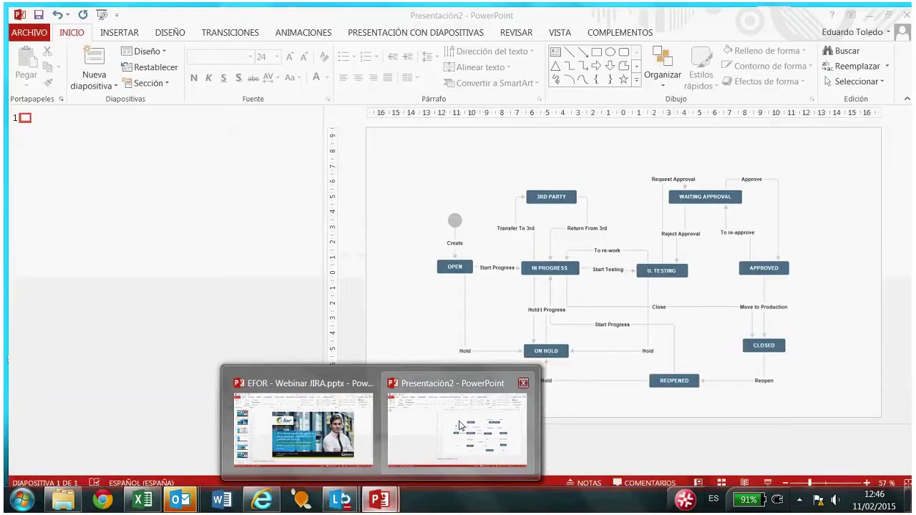
Show Presentación2's workflow diagram as a full-screen slideshow, then exit and minimise PowerPoint.
click(459, 426)
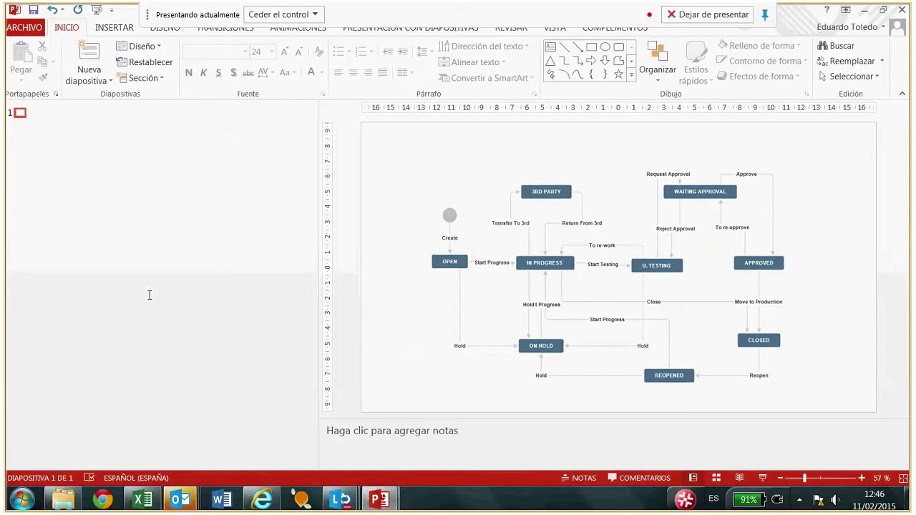
click(762, 478)
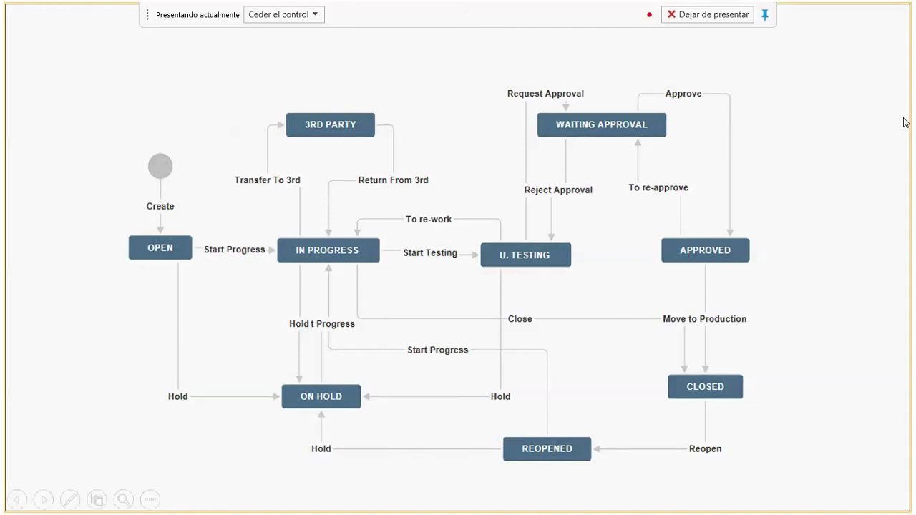
key(Escape)
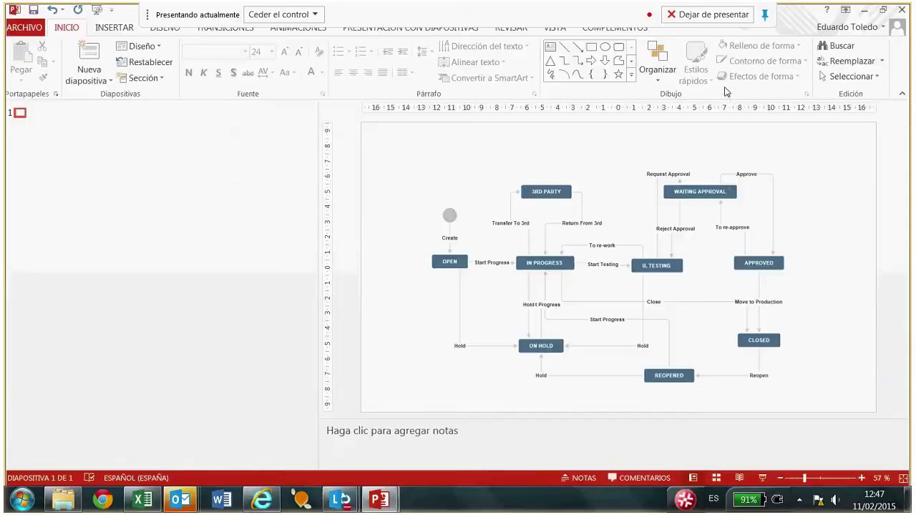
click(864, 11)
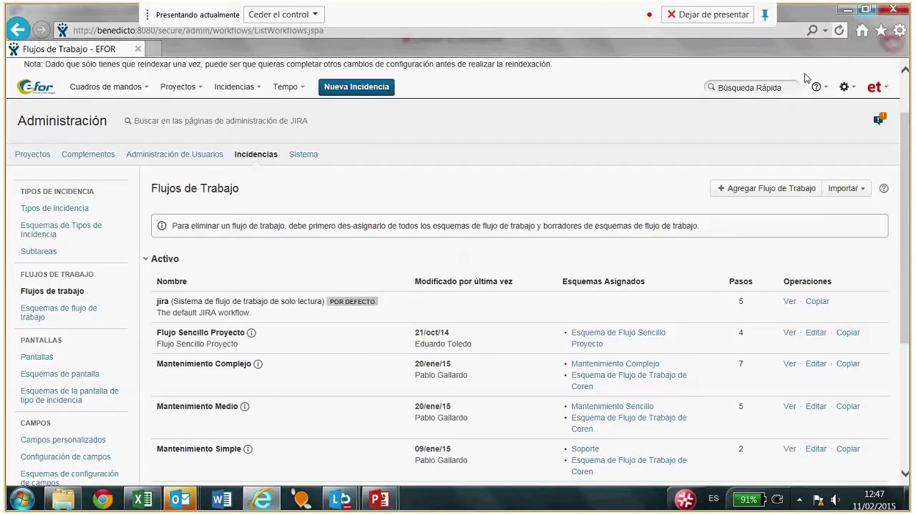
scroll(298, 310, down, 1)
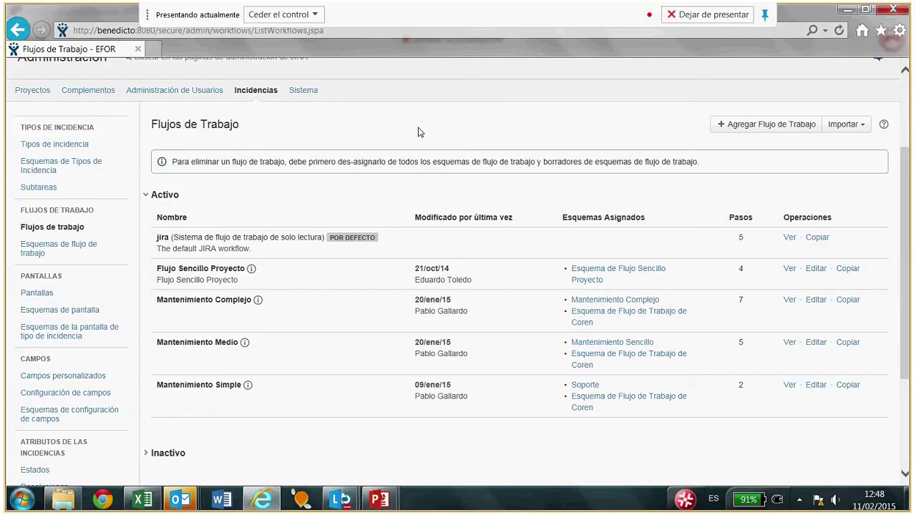
scroll(406, 229, down, 1)
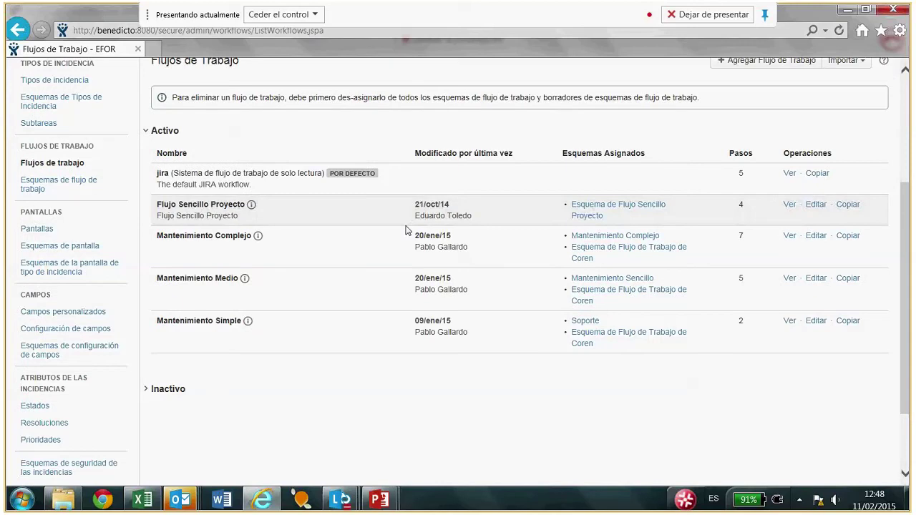
scroll(404, 232, down, 2)
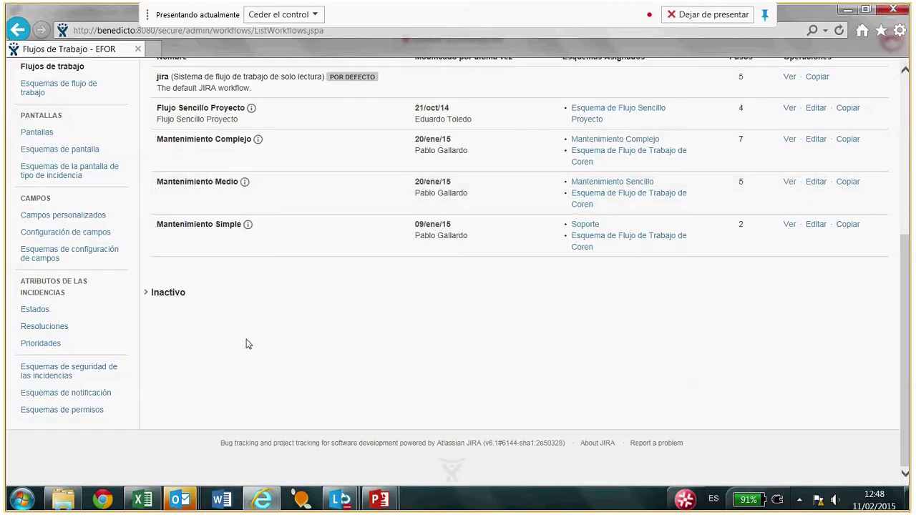
scroll(245, 344, up, 2)
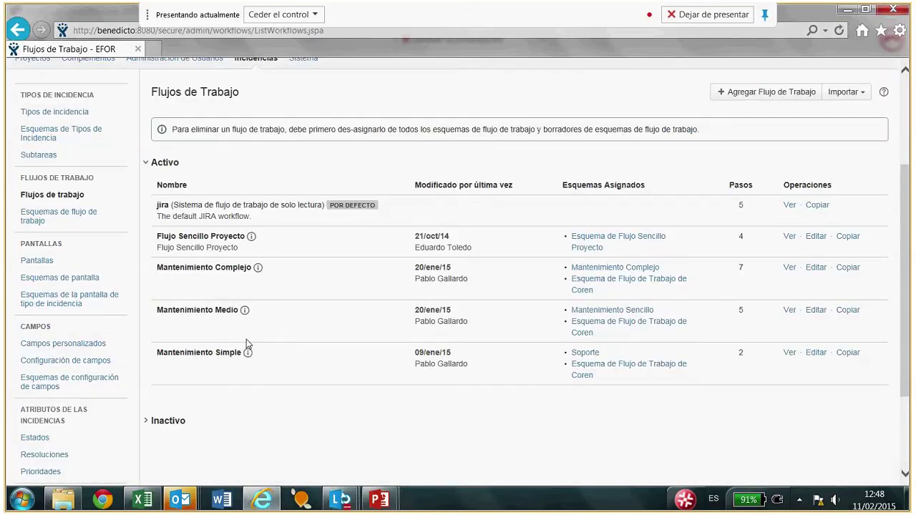
scroll(245, 344, up, 1)
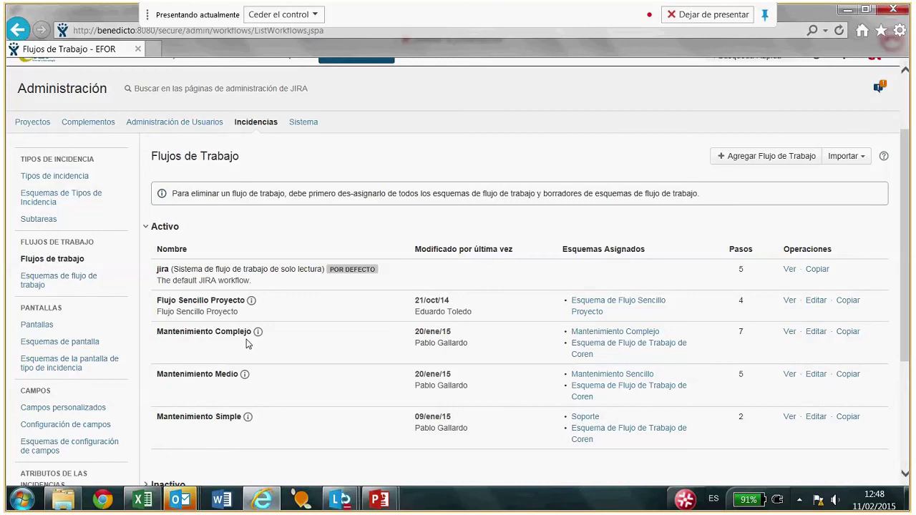
Open Sistema's Configuración General and review title EFOR, Privado mode and Spanish default language.
scroll(245, 344, up, 1)
click(303, 186)
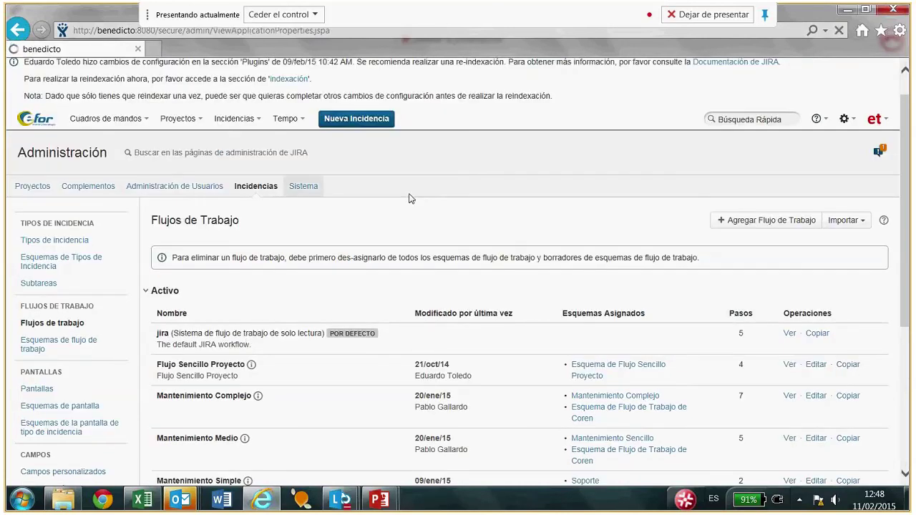
scroll(411, 198, down, 5)
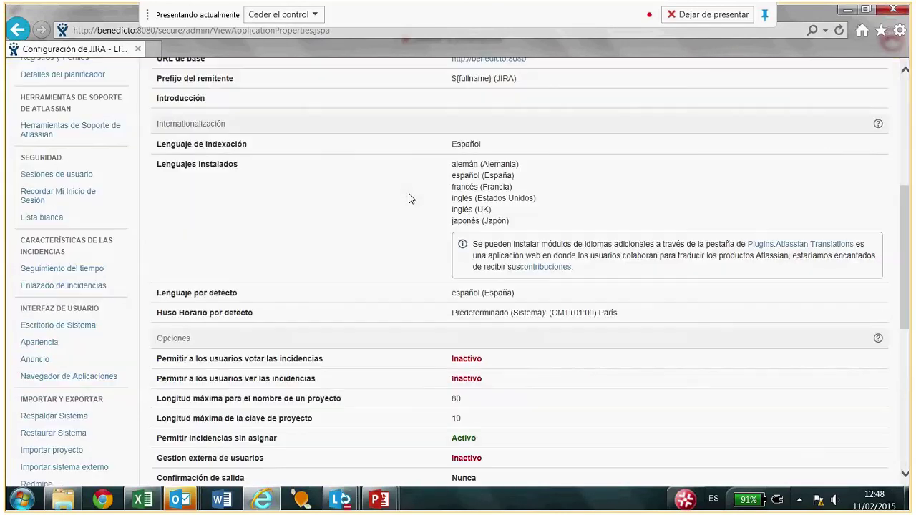
scroll(410, 198, down, 4)
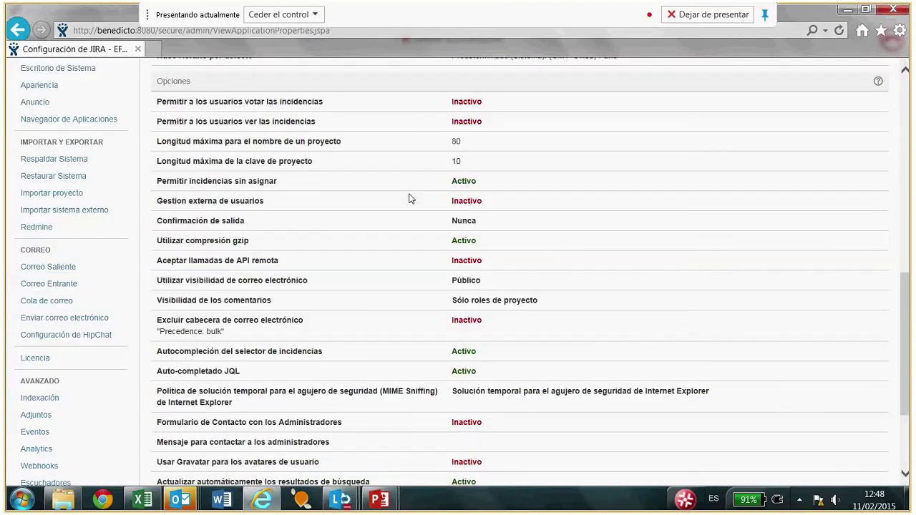
scroll(410, 198, down, 3)
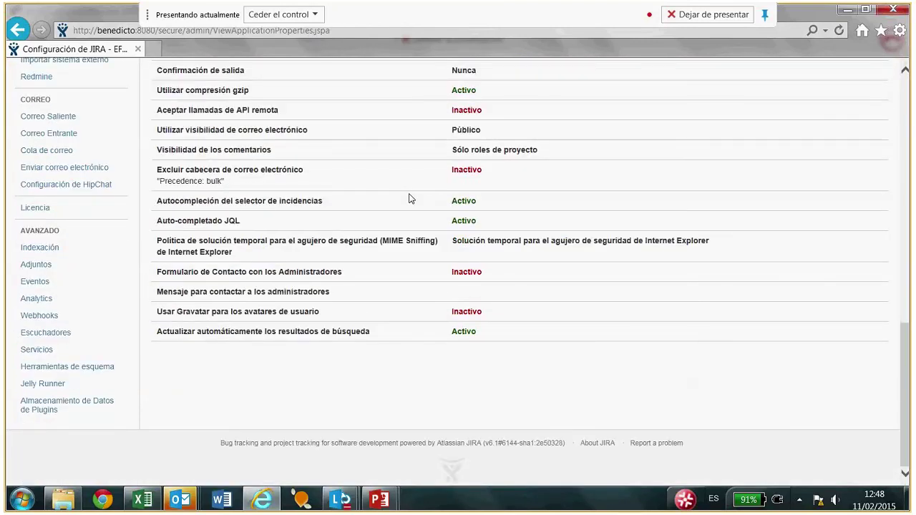
scroll(411, 198, up, 1)
scroll(410, 198, up, 1)
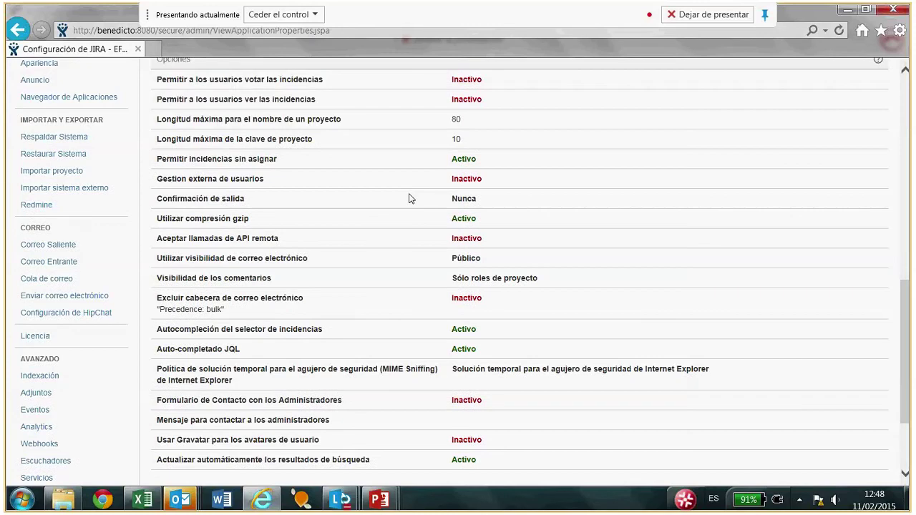
scroll(410, 198, down, 1)
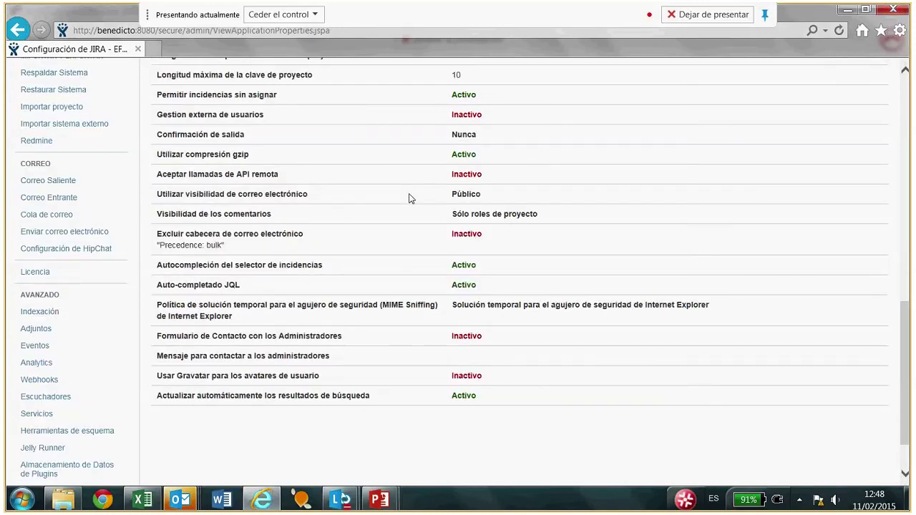
scroll(411, 198, down, 1)
scroll(86, 159, up, 2)
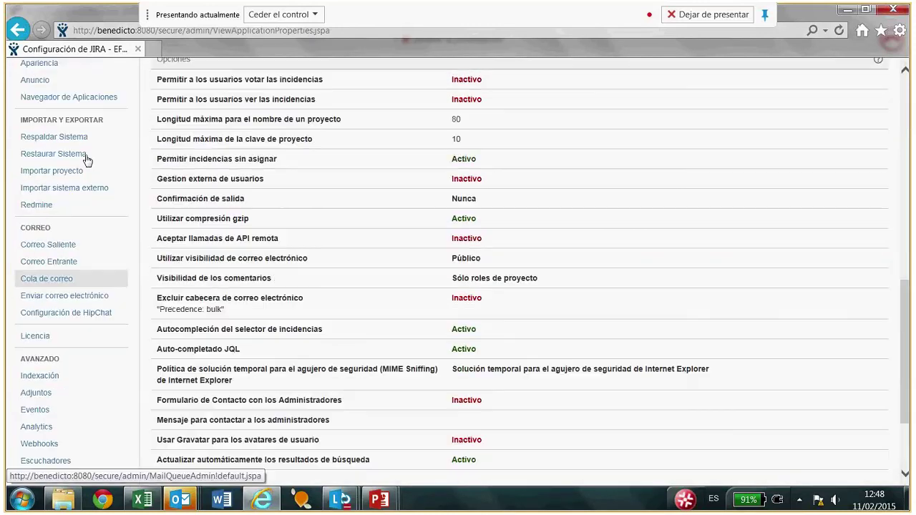
scroll(86, 158, up, 1)
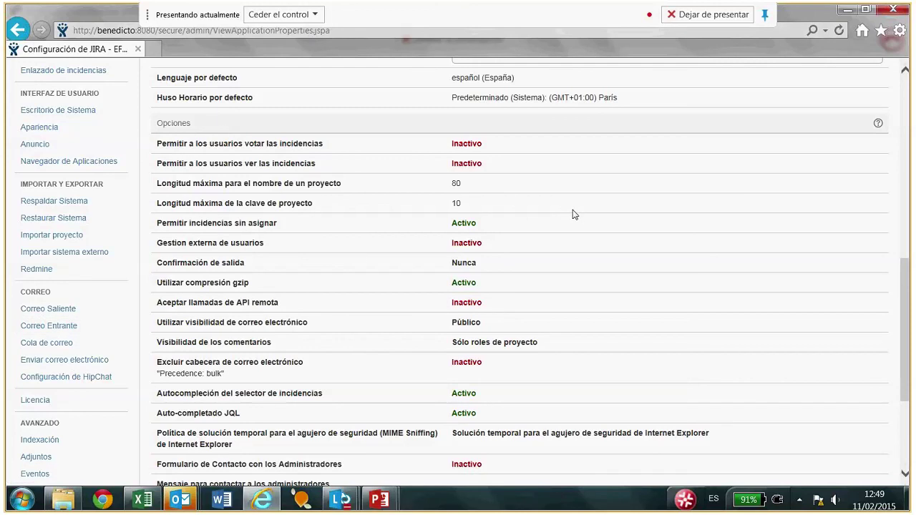
scroll(572, 215, up, 1)
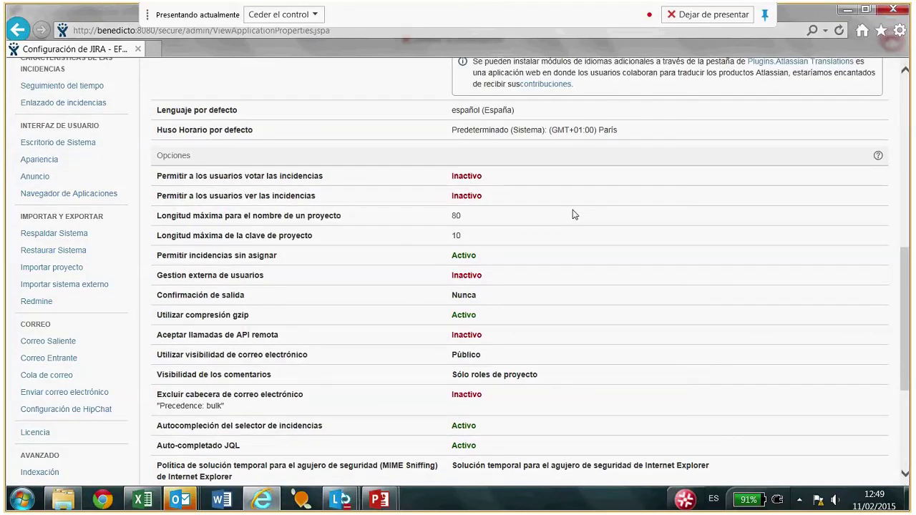
scroll(573, 214, up, 3)
scroll(573, 214, up, 1)
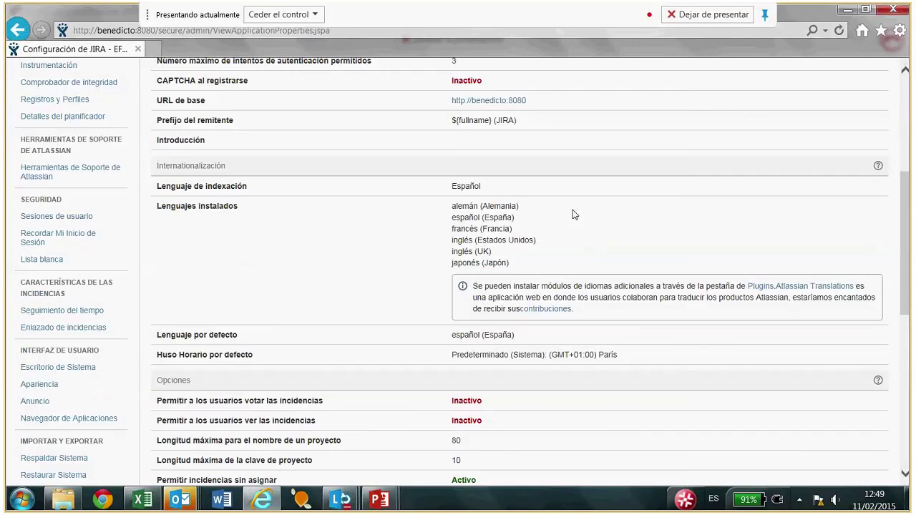
scroll(573, 215, up, 2)
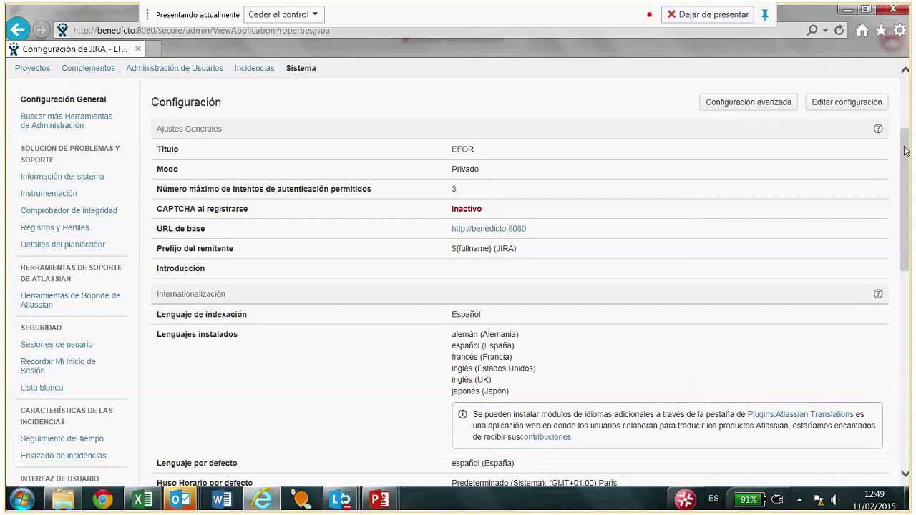
scroll(905, 151, up, 2)
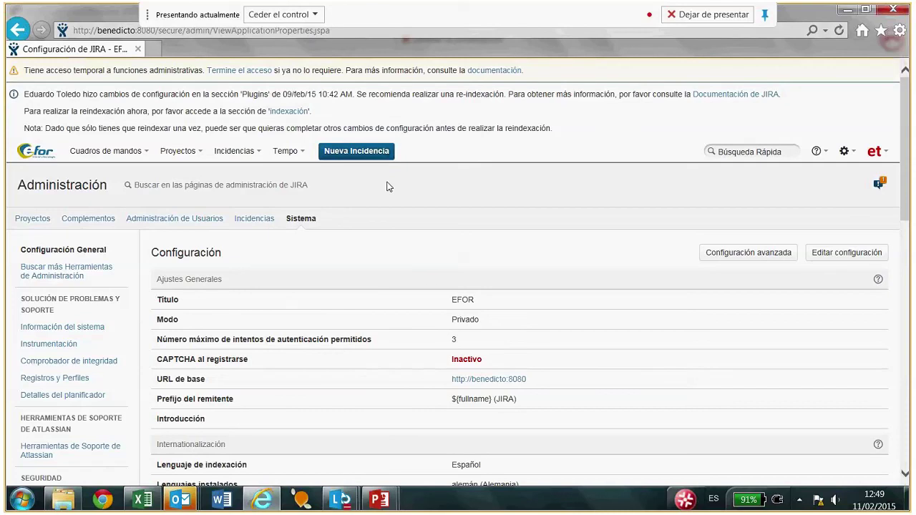
Open the Tipos de Incidencia admin list and scroll from Apoyo a Soporte down to Sub-Task.
click(251, 223)
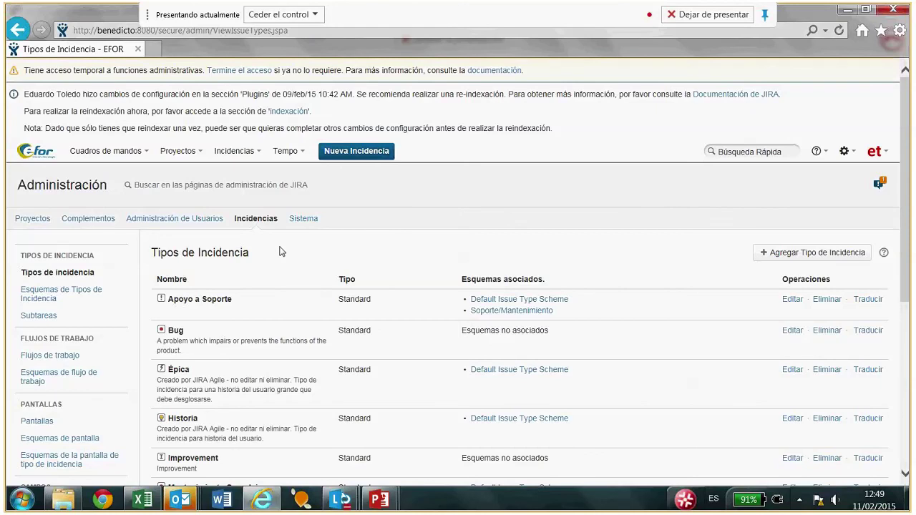
scroll(281, 251, down, 1)
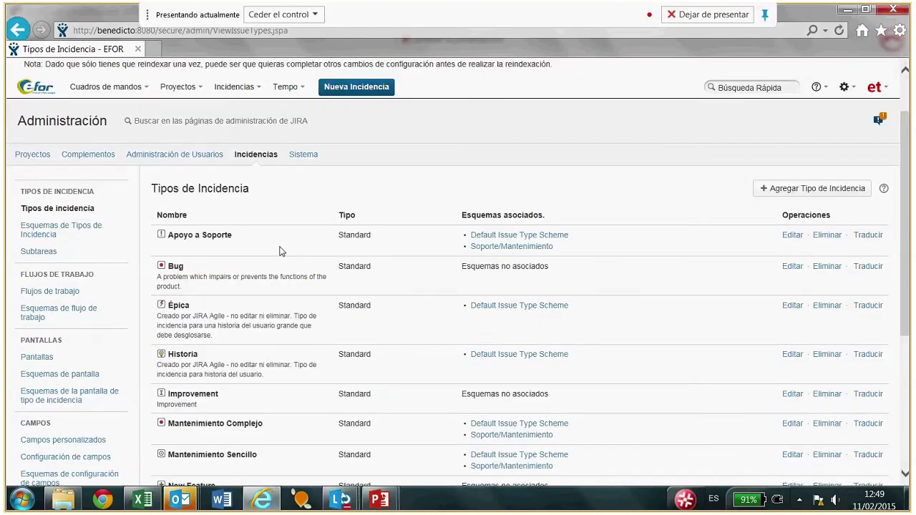
scroll(279, 251, down, 2)
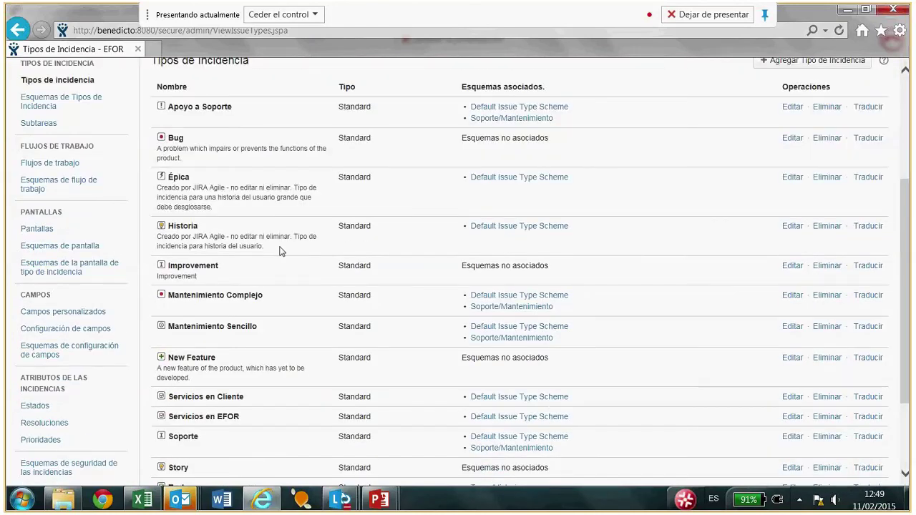
scroll(279, 251, down, 1)
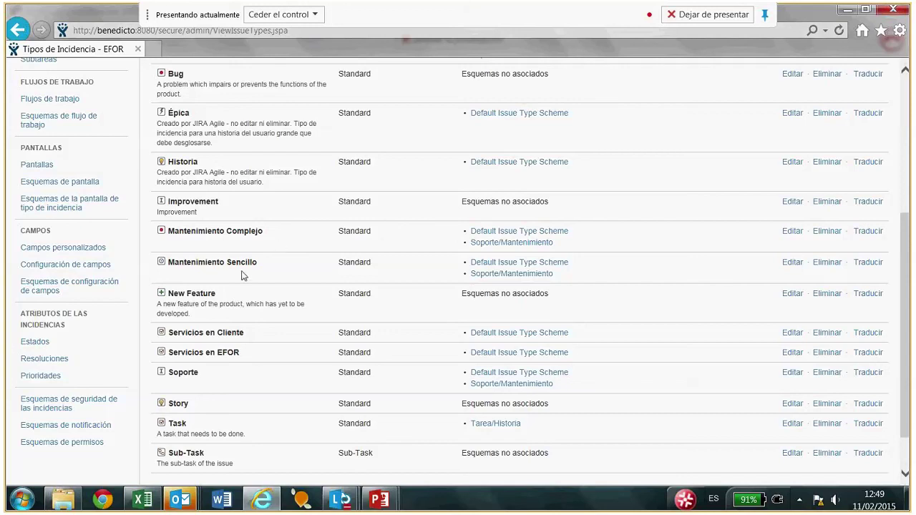
click(65, 429)
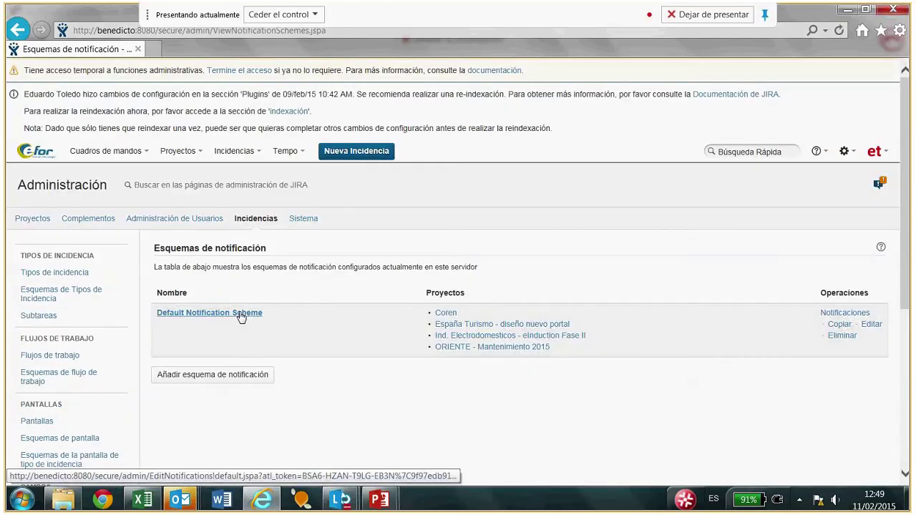
click(241, 318)
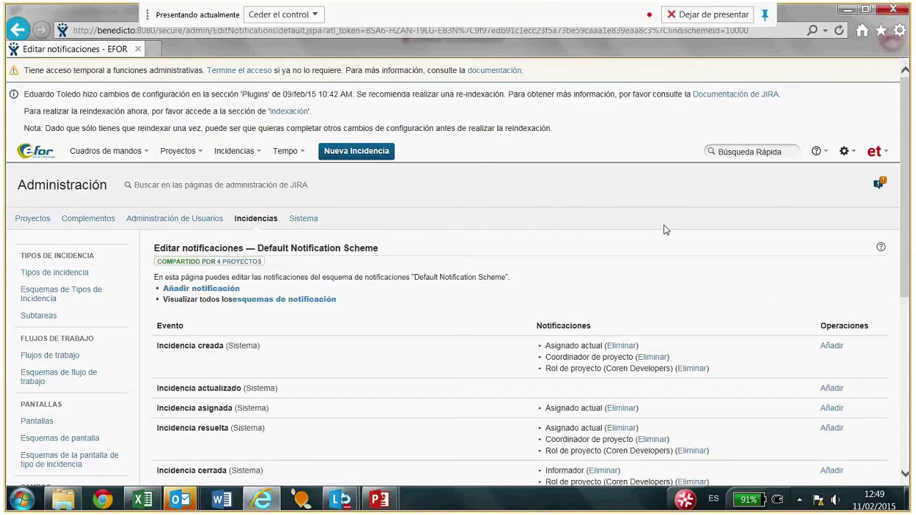
scroll(664, 228, down, 3)
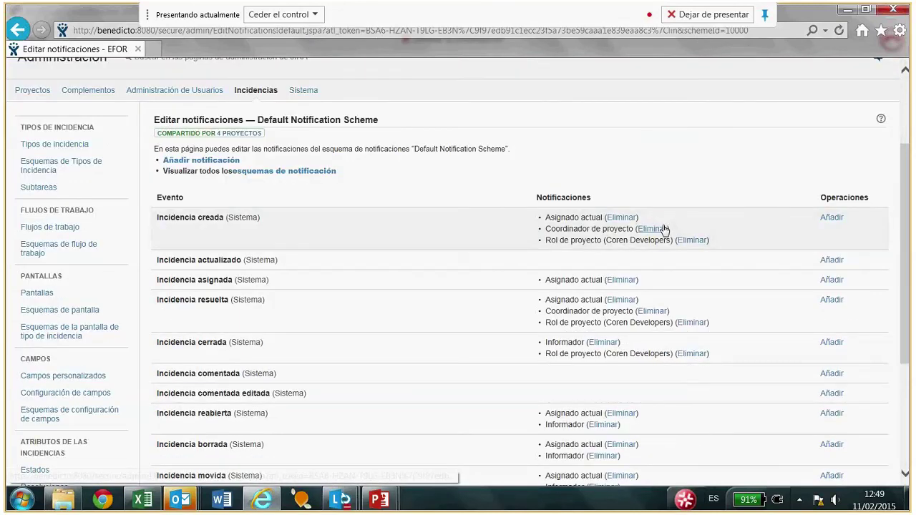
scroll(432, 224, down, 2)
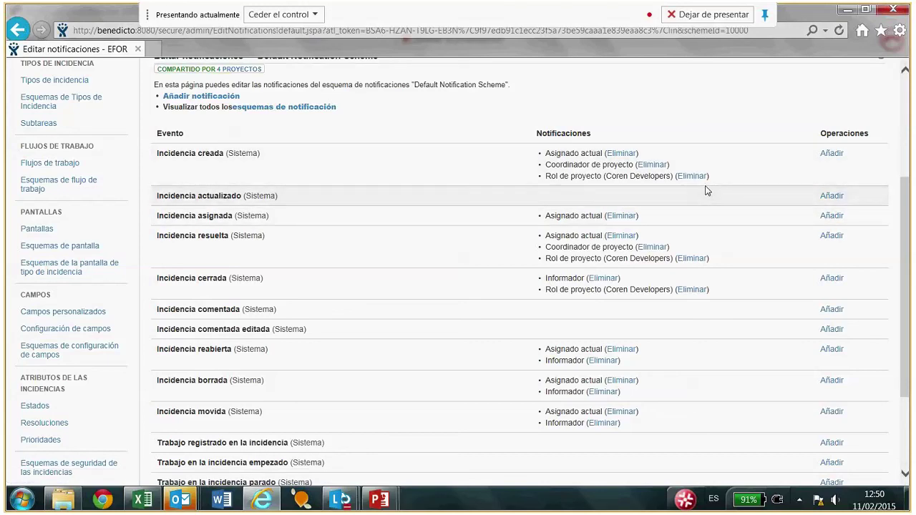
drag(907, 221, 440, 85)
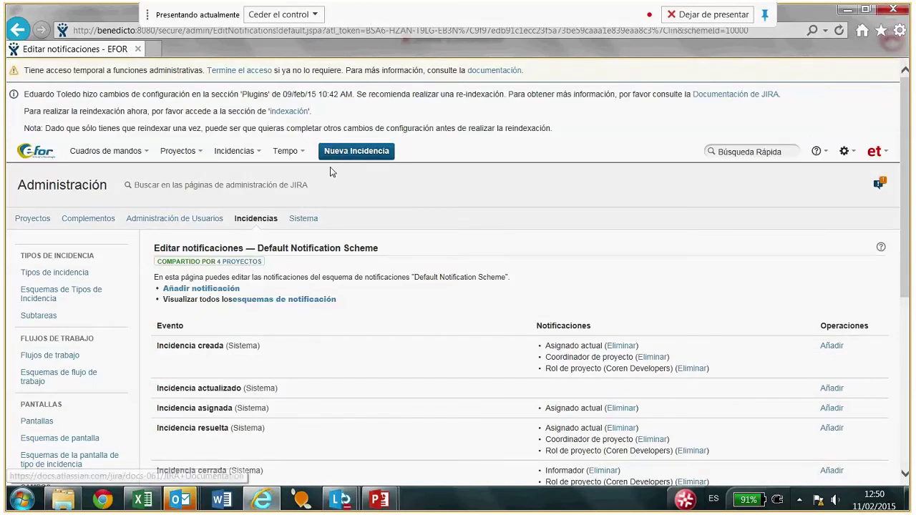
Find Ind. Electrodomesticos - eInduction Fase II in the full project list and view its Administración summary.
click(197, 150)
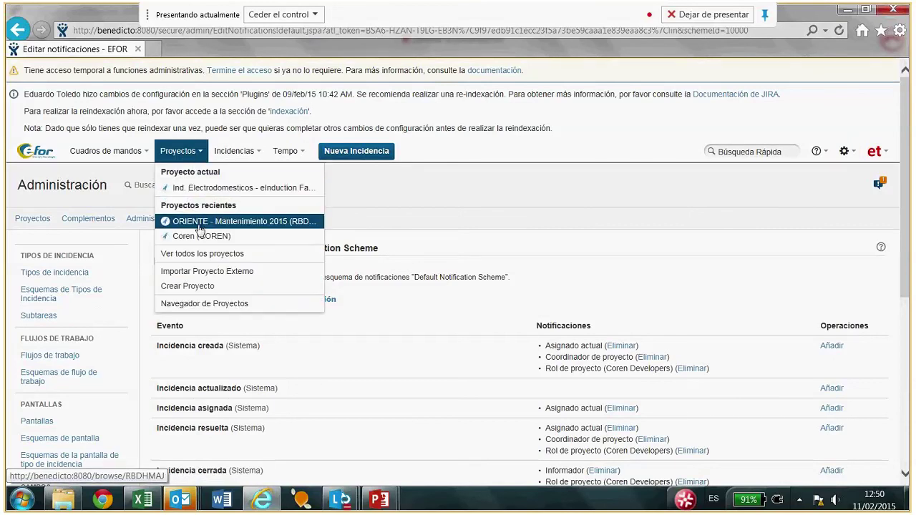
click(202, 253)
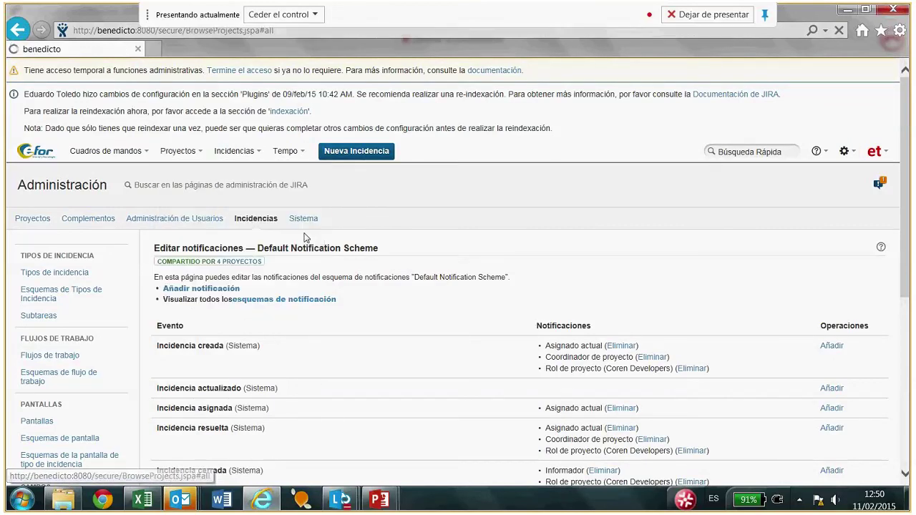
click(214, 232)
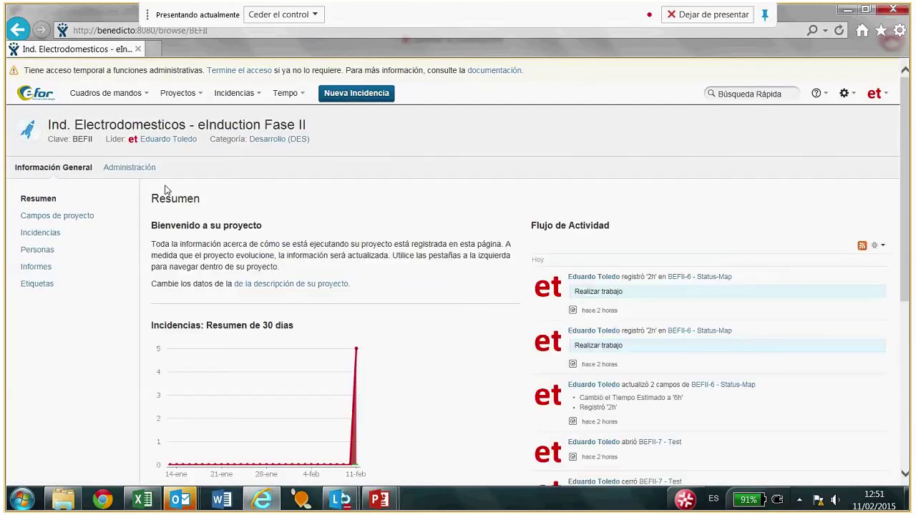
click(125, 167)
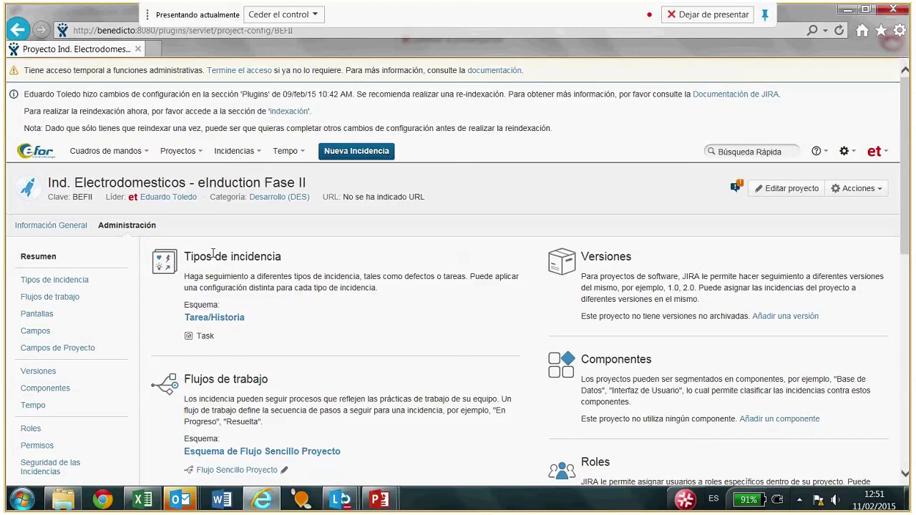
click(302, 153)
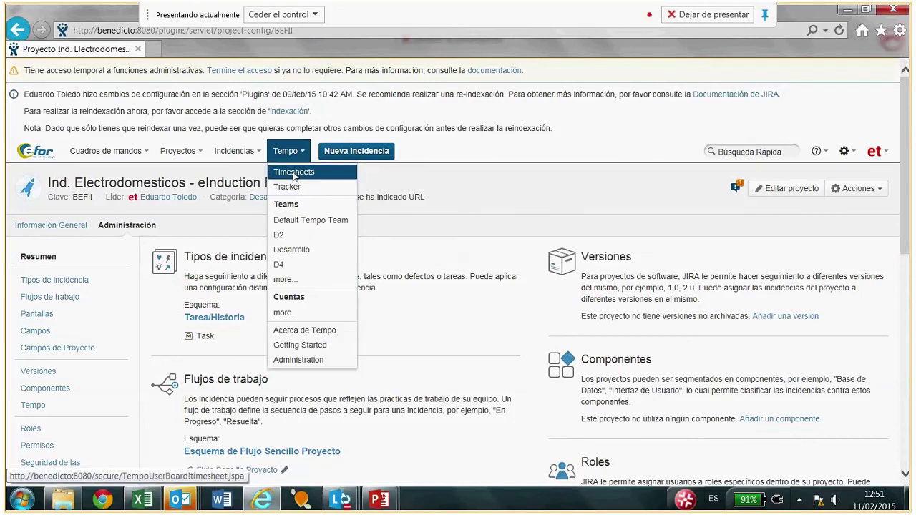
Open the Tempo timesheet and narrow its period from Current month to the week of 09–15 Feb 2015.
click(295, 172)
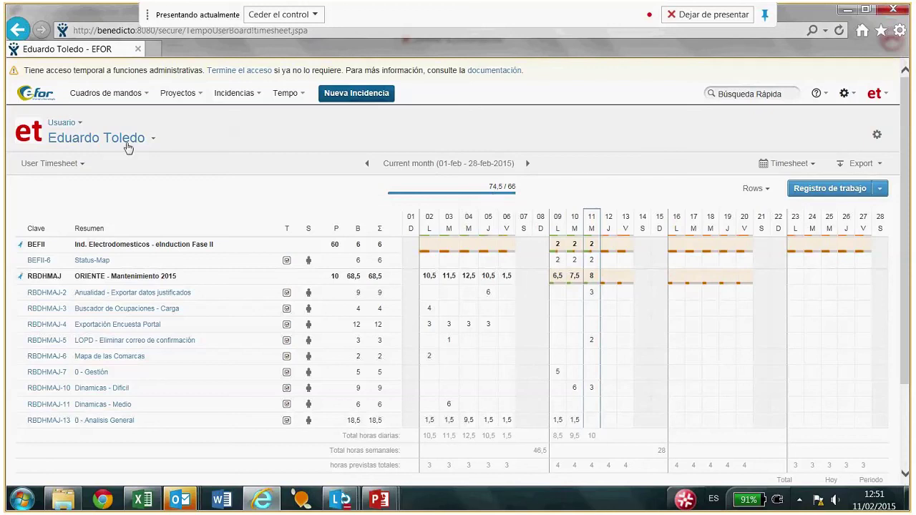
click(401, 165)
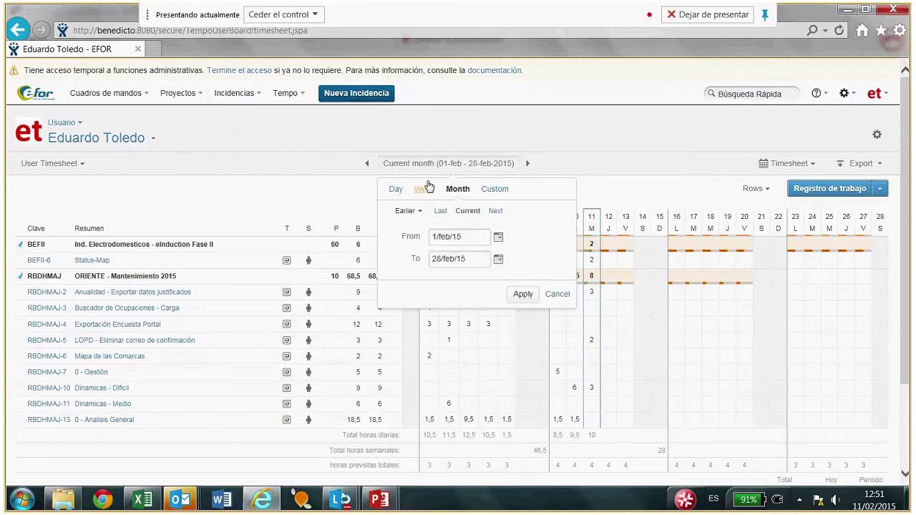
click(428, 190)
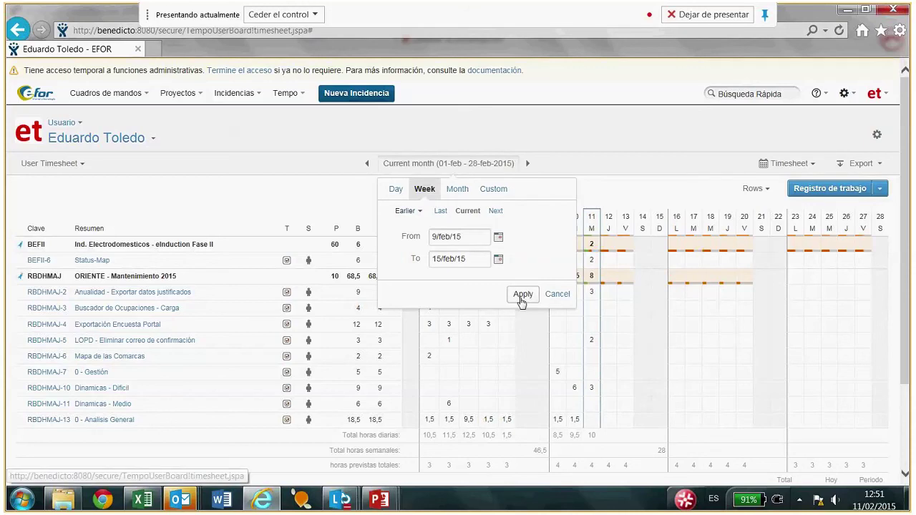
click(521, 295)
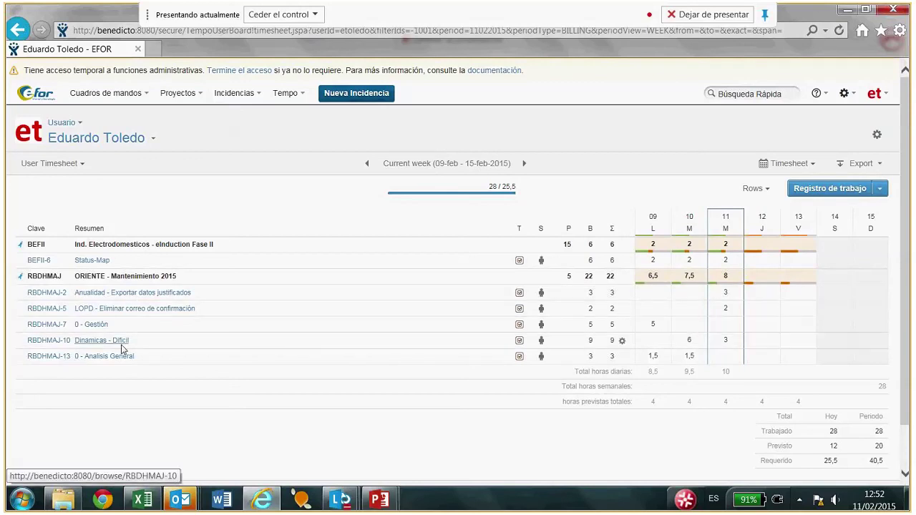
Start logging 1 hour with description 'la tarea' on RBDHMAJ-5 for 9 Feb, then cancel it.
click(651, 309)
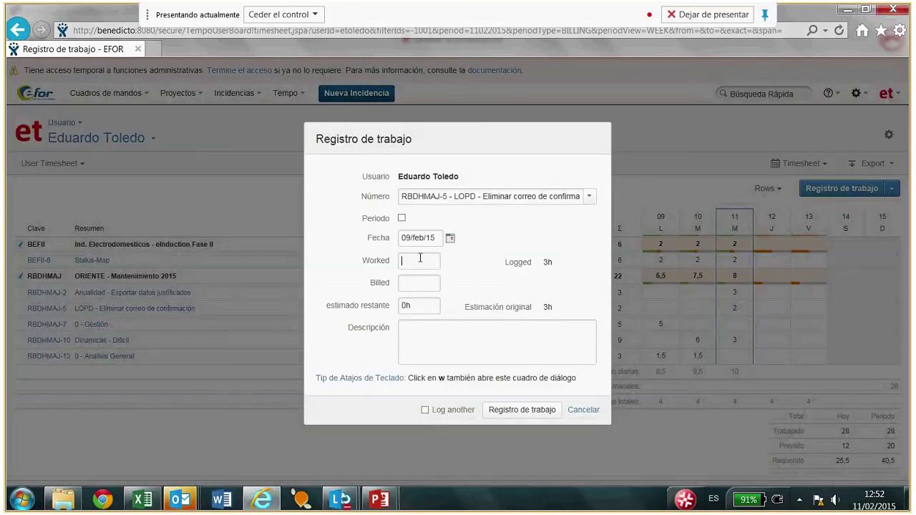
text(1)
click(452, 337)
text(la tarea)
click(531, 410)
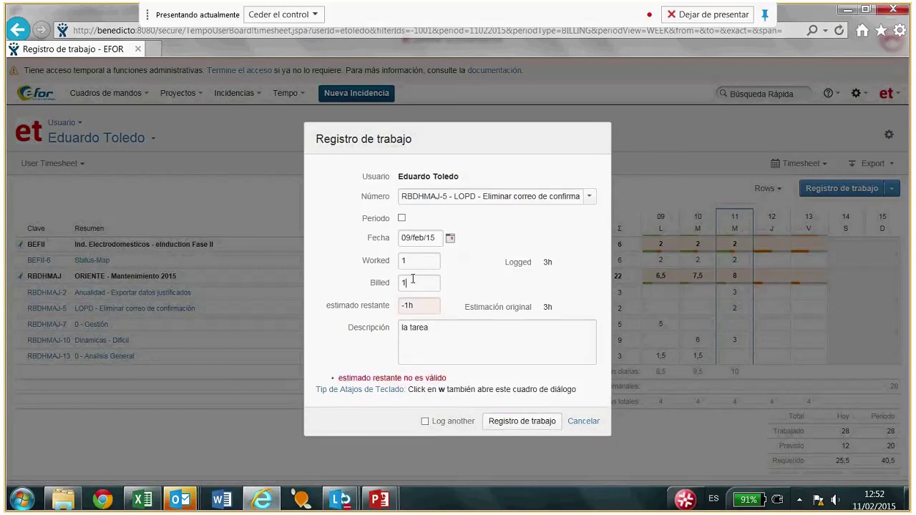
key(shift+Tab)
key(BackSpace)
click(583, 421)
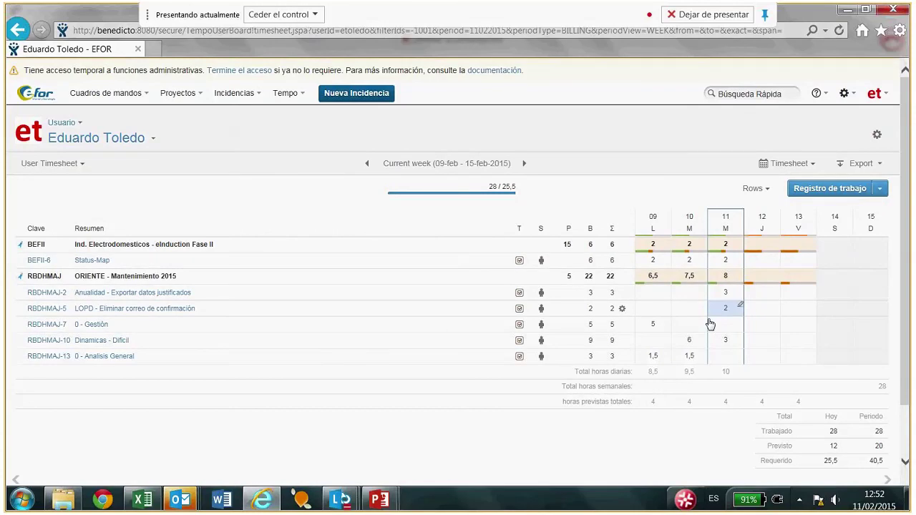
Inspect the RBDHMAJ-10 worklog for 10 Feb and its available actions, then close it.
click(691, 340)
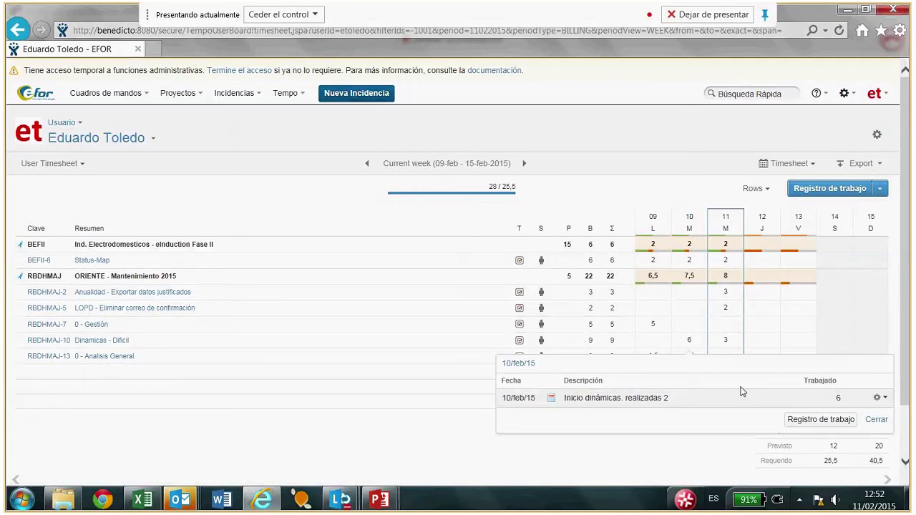
click(882, 399)
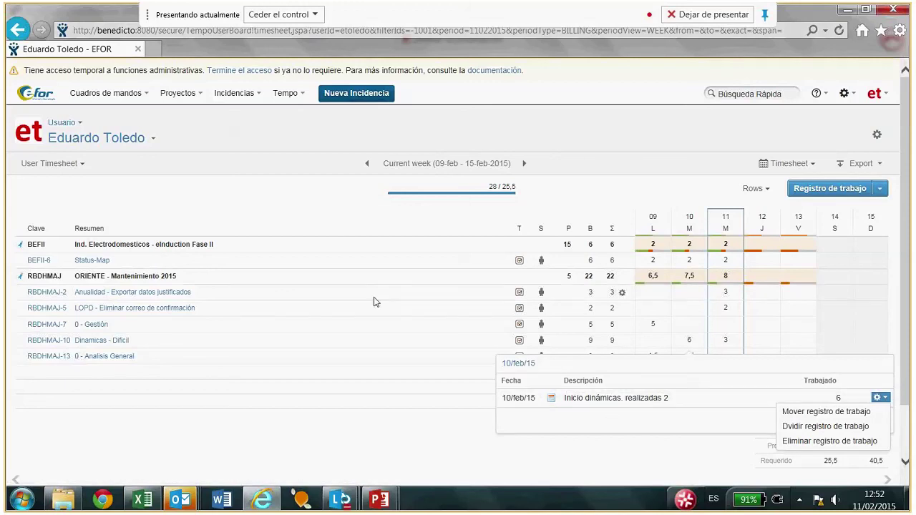
click(367, 245)
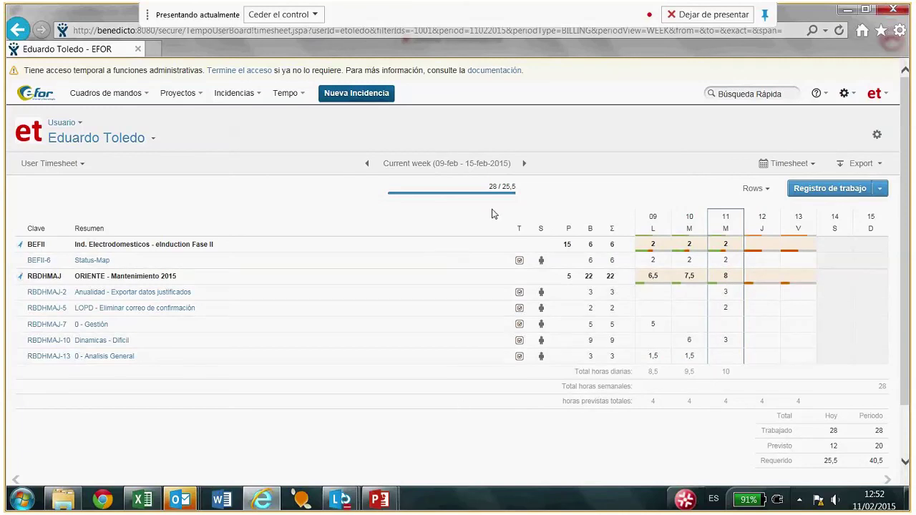
Look through the user list, then bring up the timesheet view types.
click(153, 140)
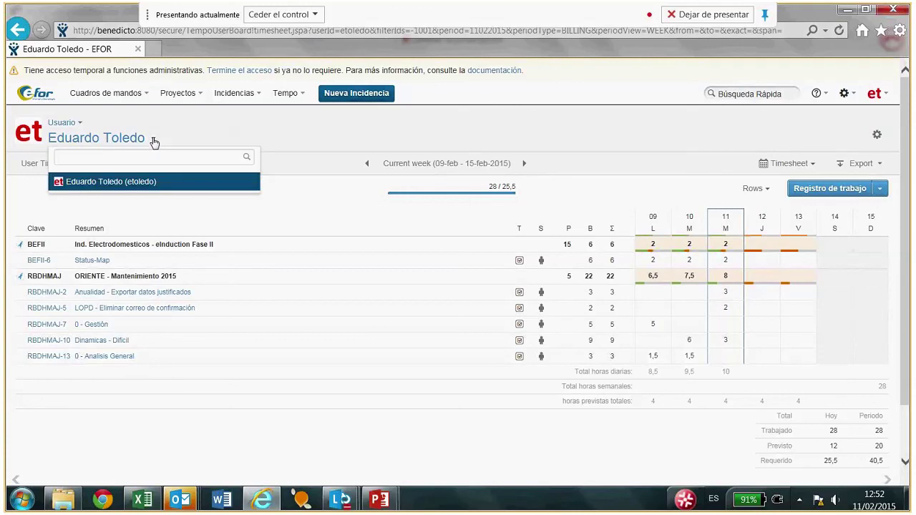
click(79, 126)
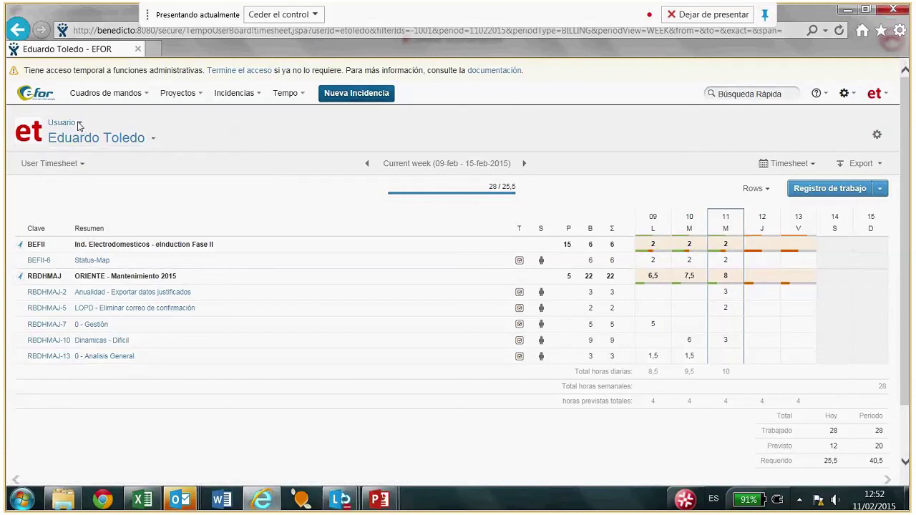
click(78, 126)
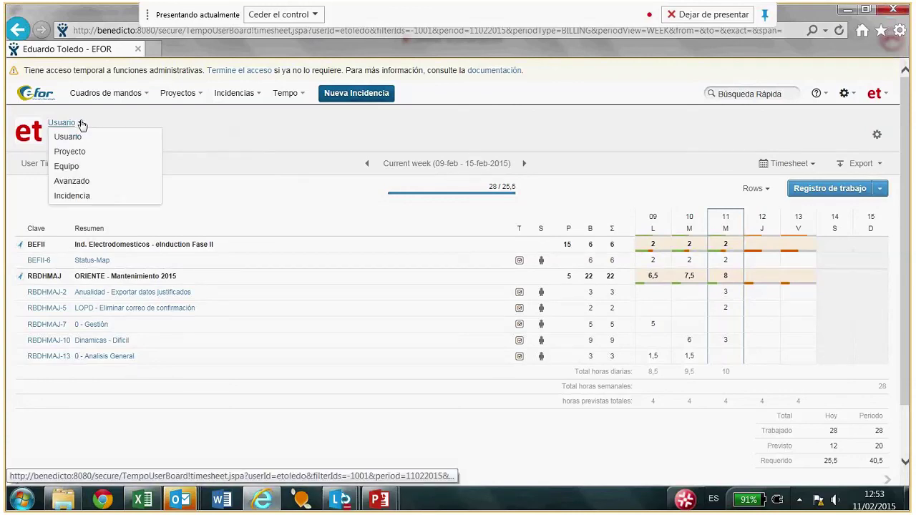
Switch to the project timesheet view covering the whole month of February 2015.
click(77, 150)
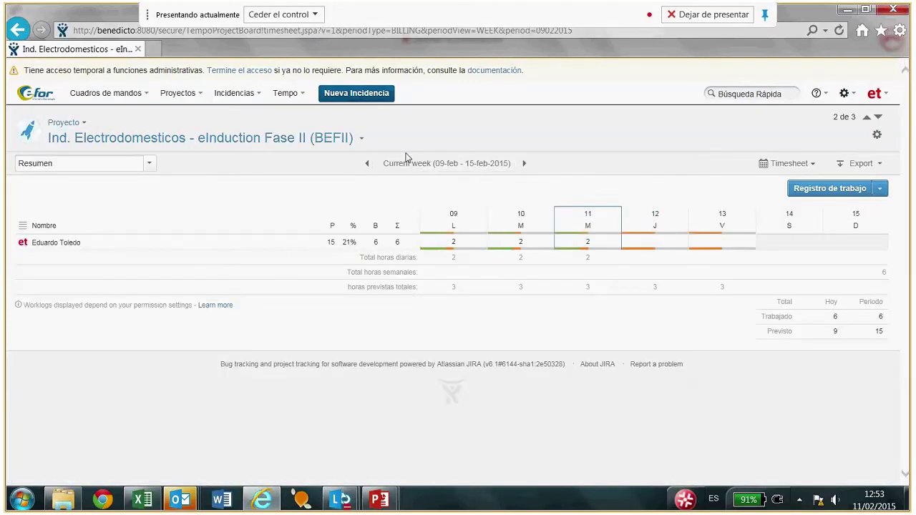
click(404, 163)
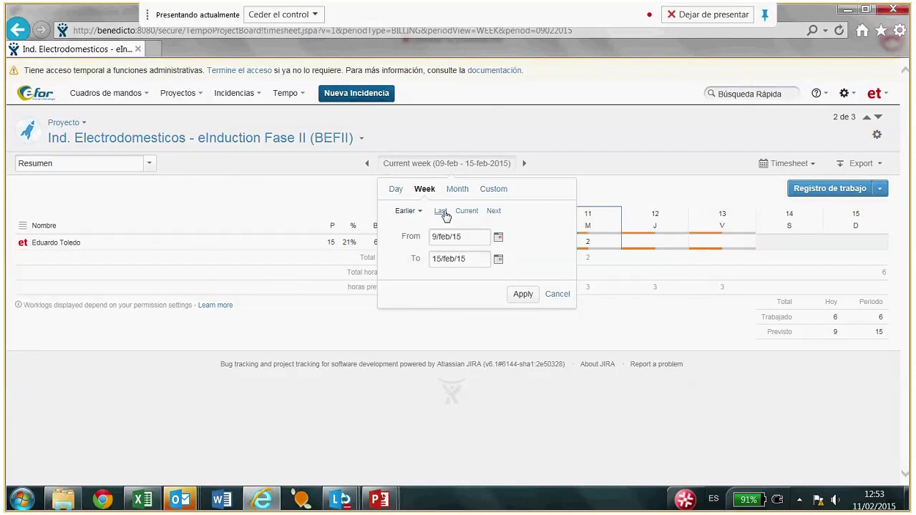
click(457, 189)
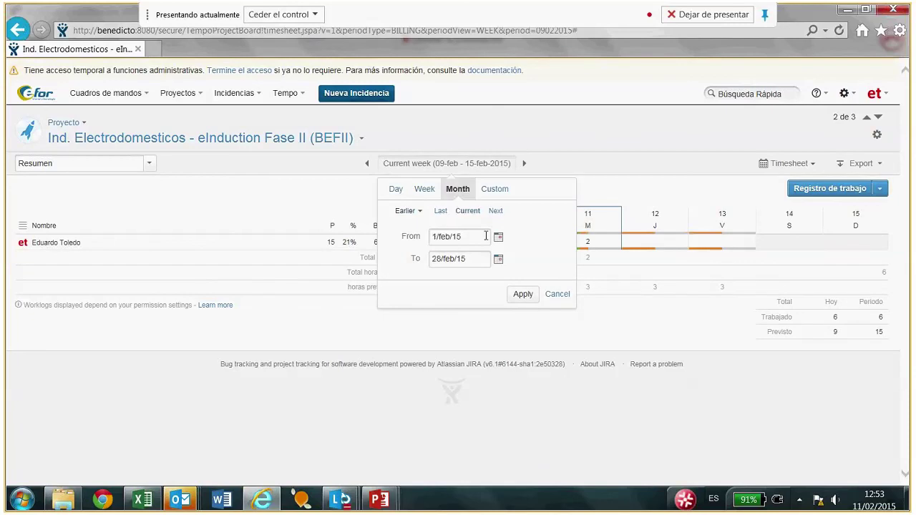
click(523, 294)
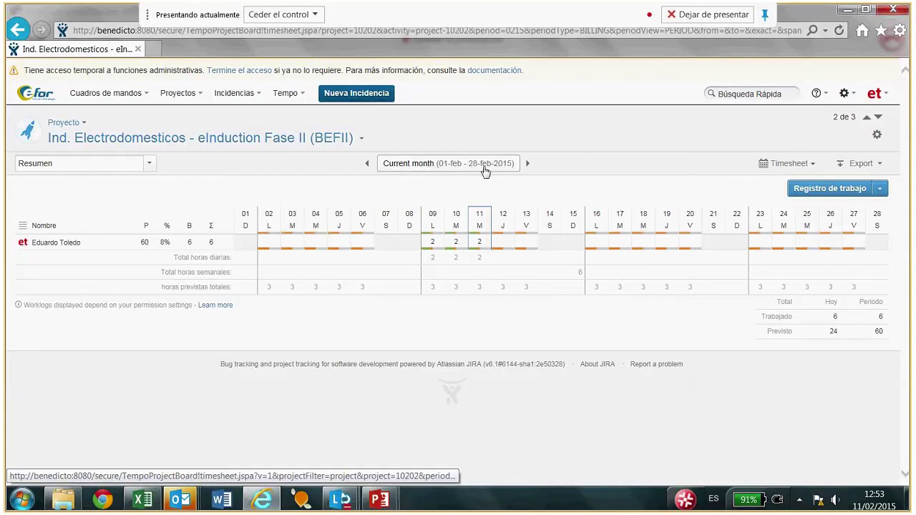
Step back to the empty January timesheet, return to February, and select ORIENTE - Mantenimiento 2015.
click(368, 165)
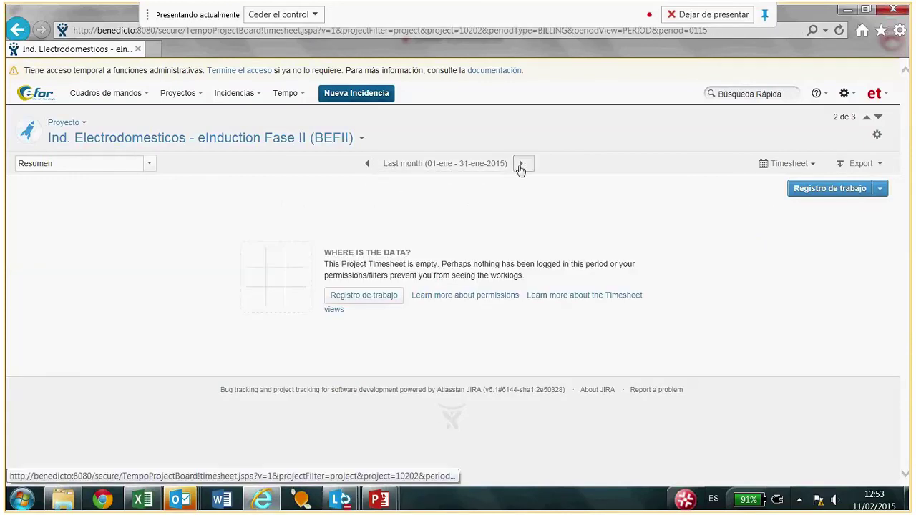
click(520, 165)
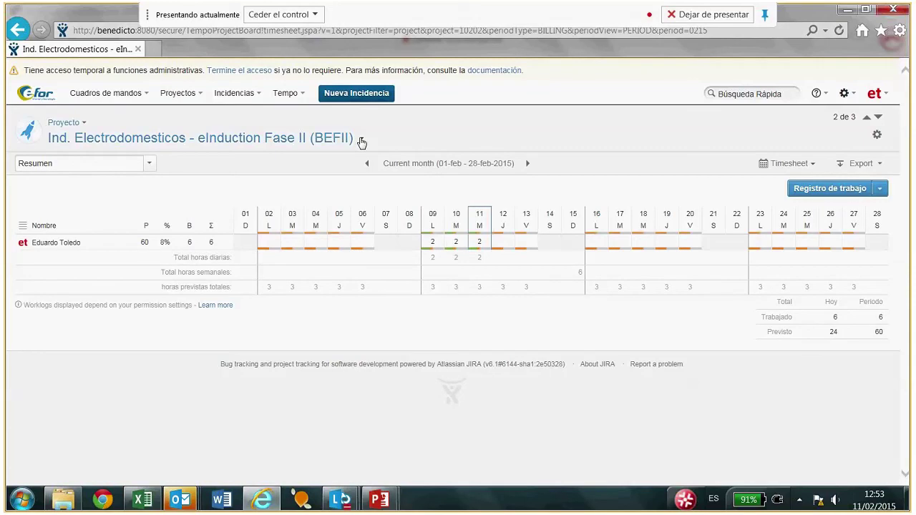
click(362, 141)
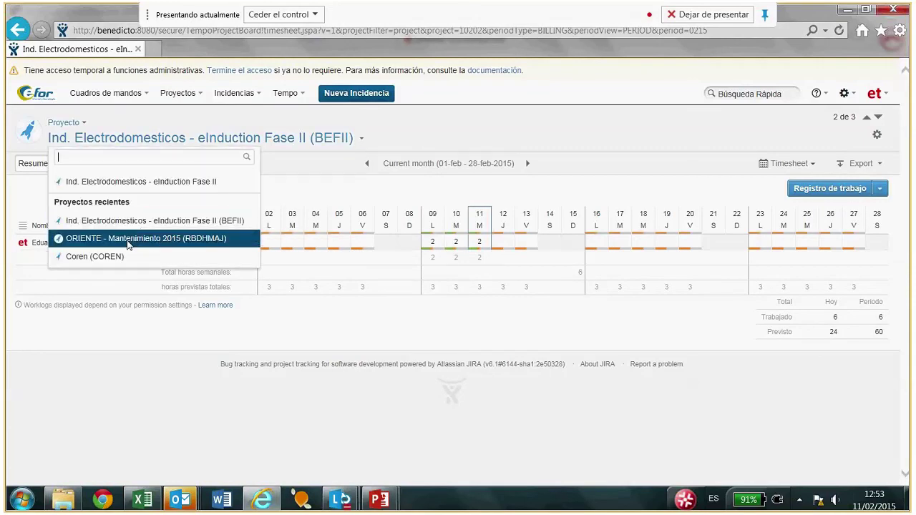
click(192, 246)
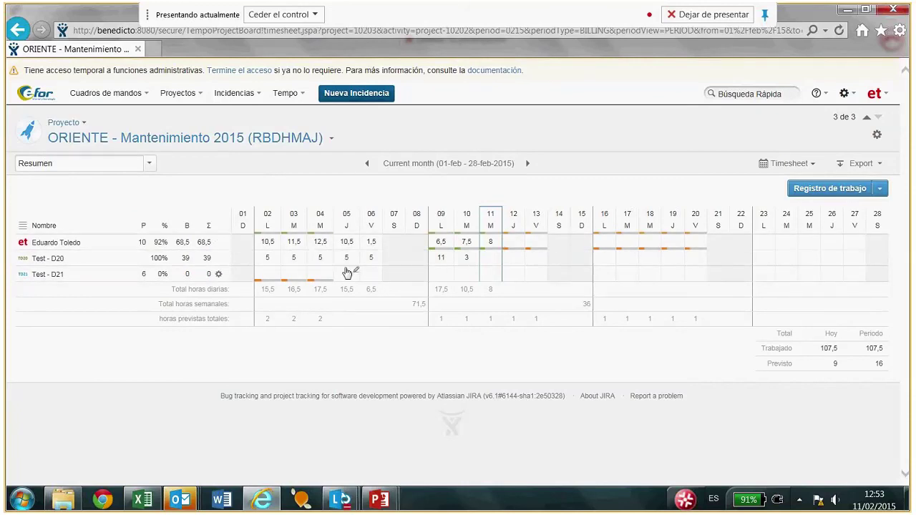
Change the timesheet view from Proyecto to Equipo, showing Default Tempo Team's February 2015 hours.
click(83, 124)
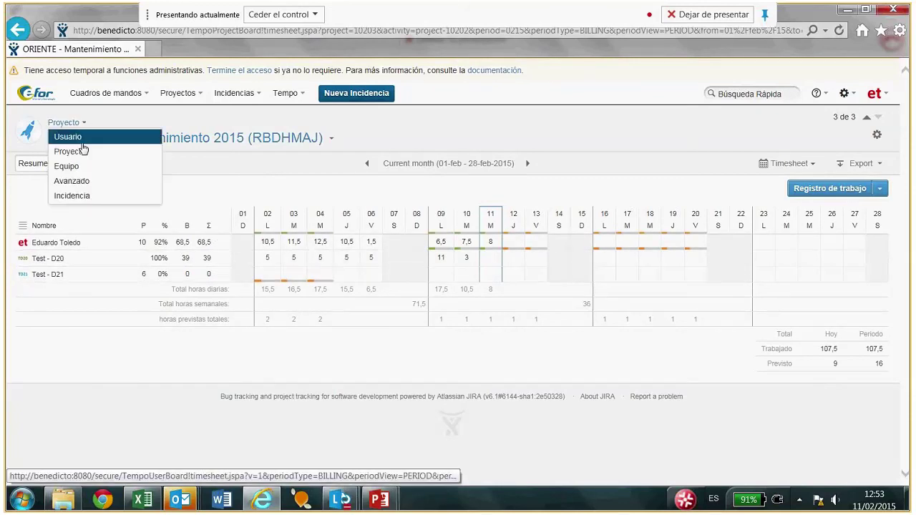
click(76, 169)
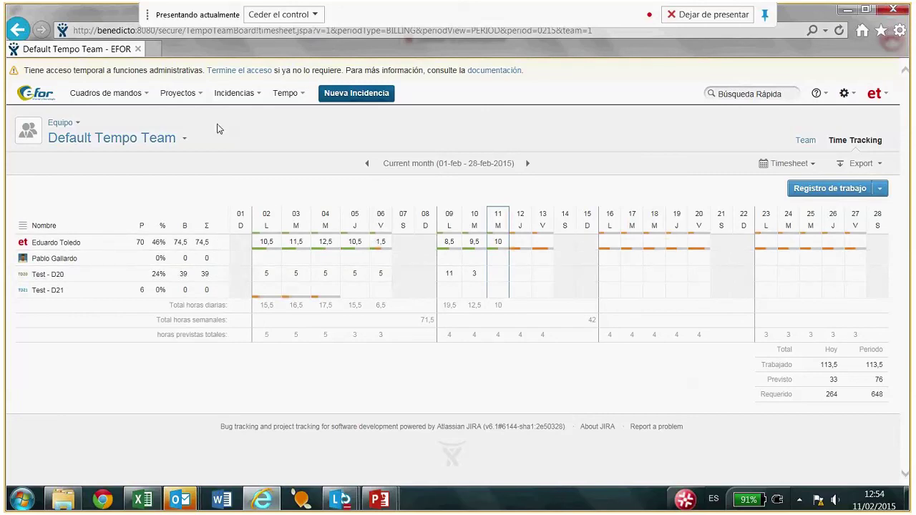
click(146, 94)
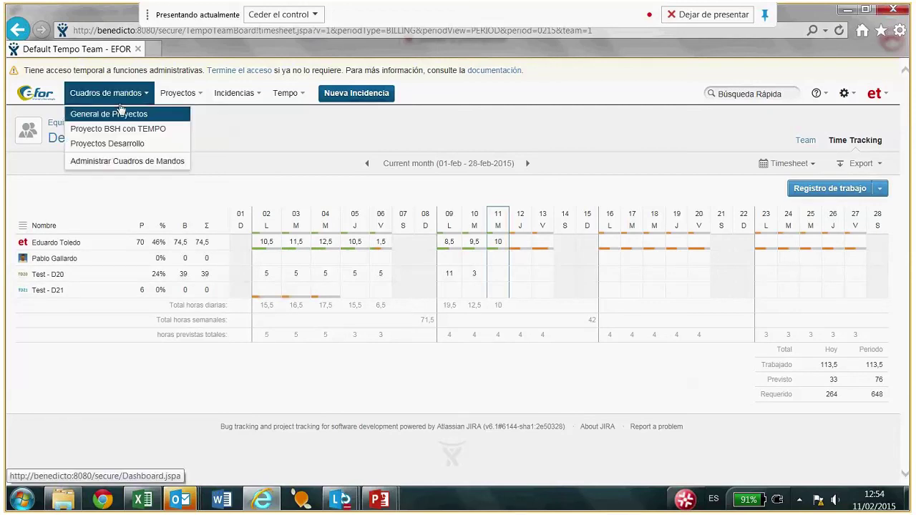
Open the General de Proyectos dashboard and scroll through its project list, pie chart and statistics gadgets.
click(108, 130)
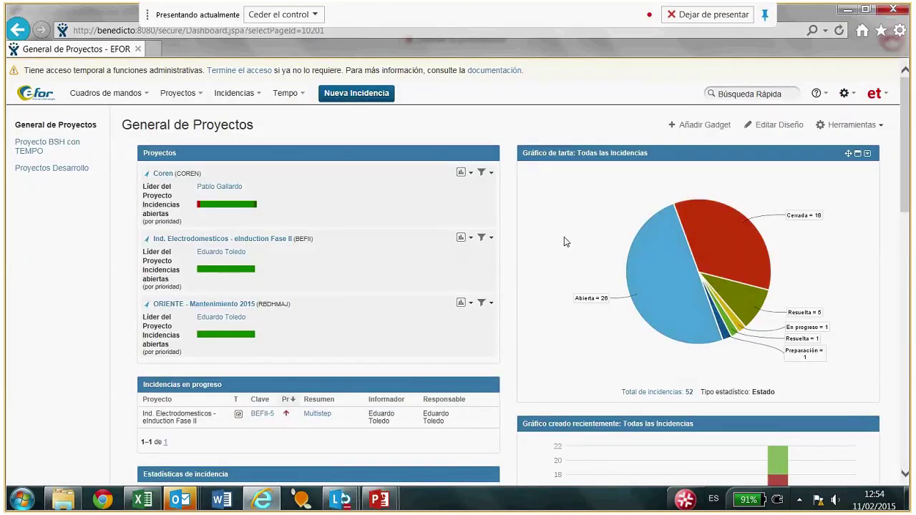
scroll(564, 242, down, 2)
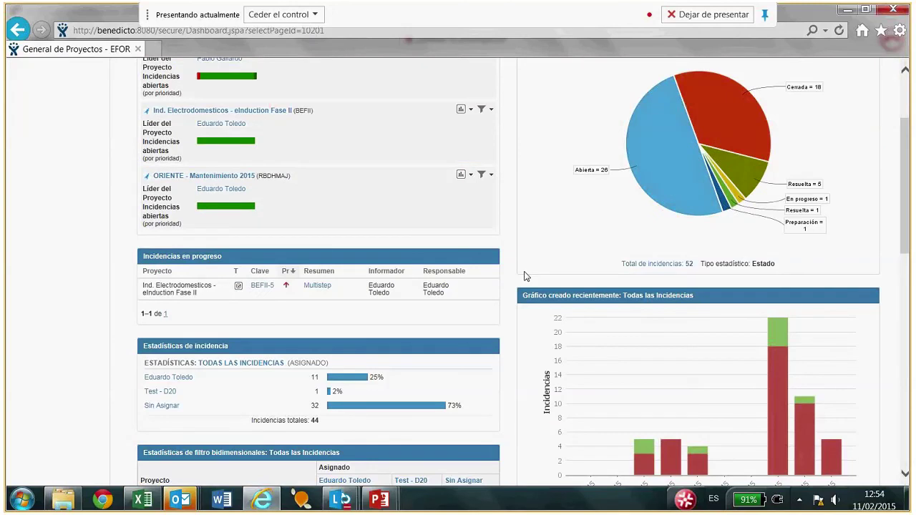
scroll(525, 277, down, 2)
scroll(371, 245, up, 4)
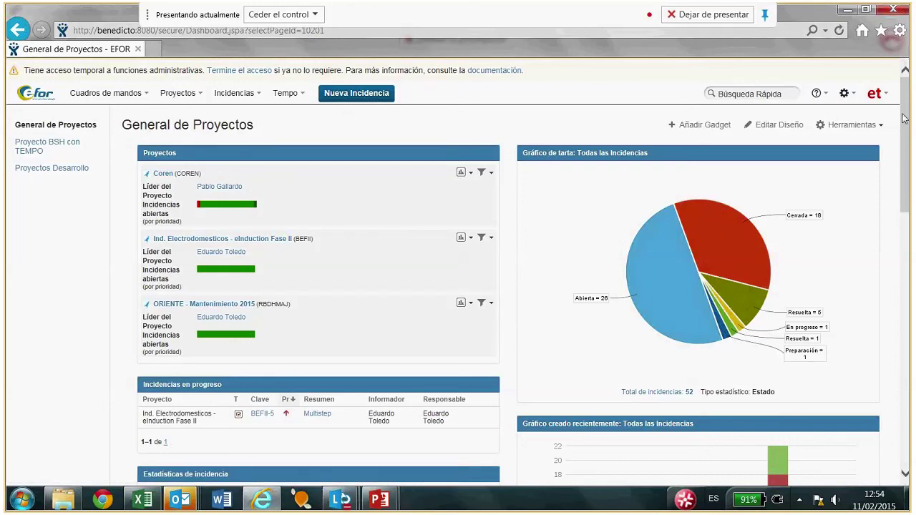
mouse_move(904, 119)
mouse_down()
mouse_move(907, 346)
mouse_move(909, 116)
mouse_up()
click(37, 147)
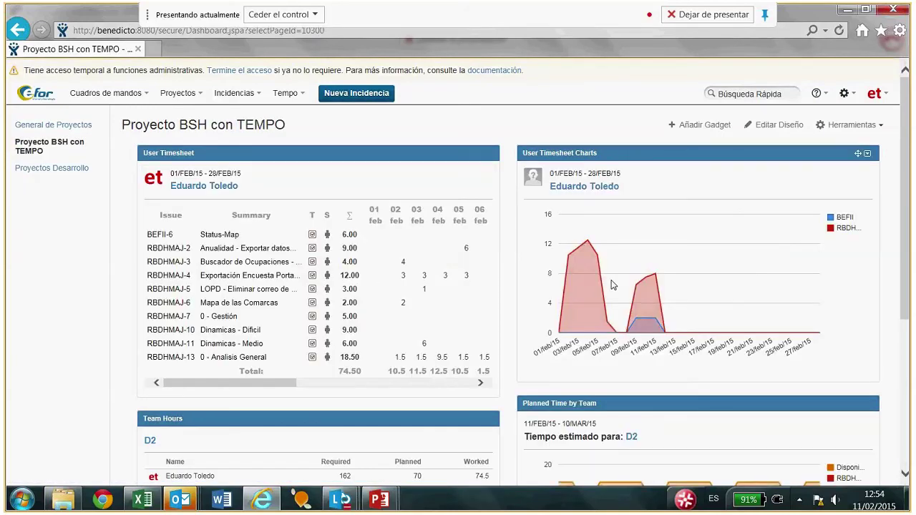
scroll(613, 285, down, 3)
scroll(610, 281, down, 5)
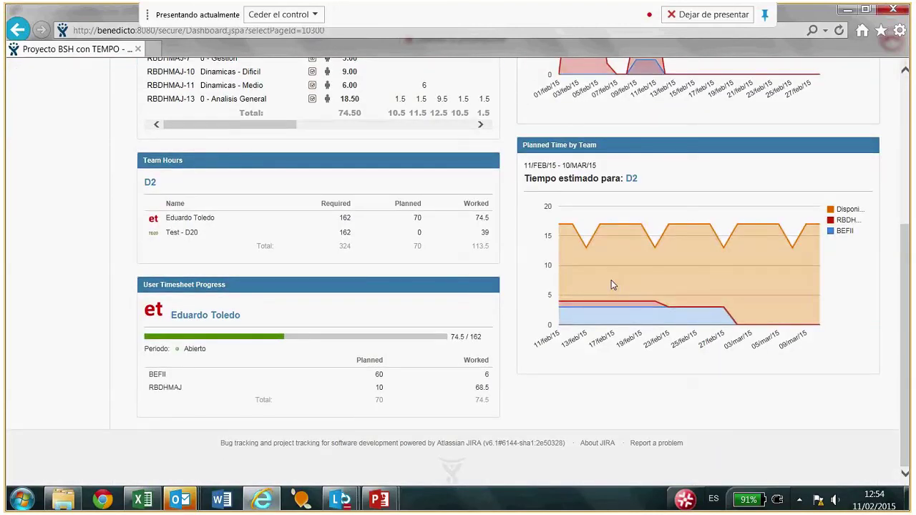
scroll(611, 284, up, 8)
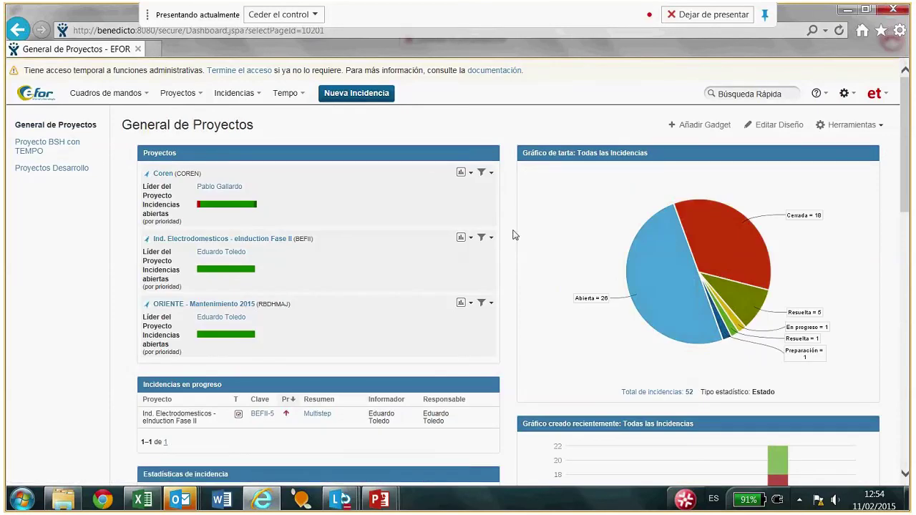
scroll(515, 236, down, 3)
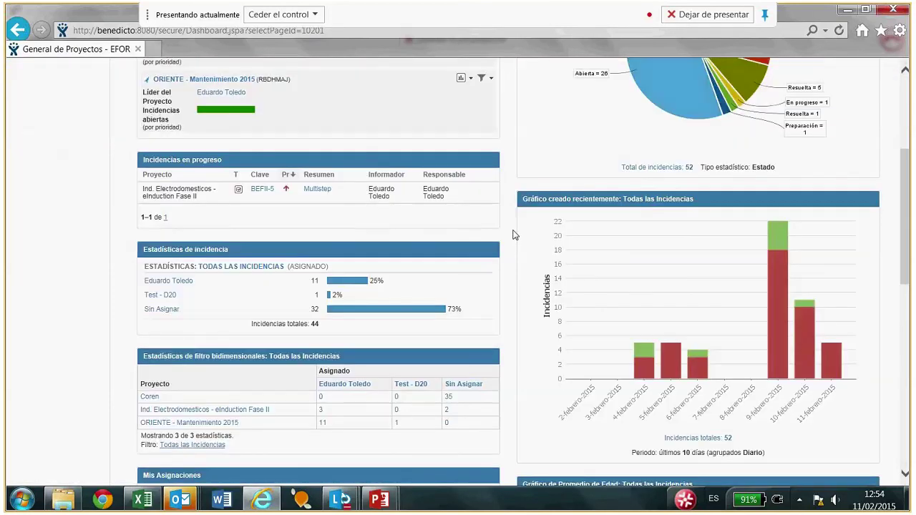
scroll(514, 236, down, 1)
scroll(512, 235, up, 2)
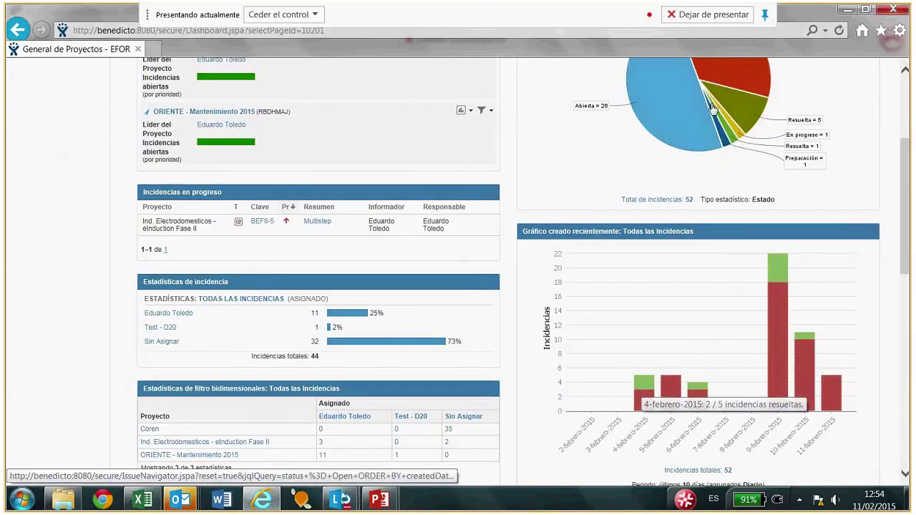
mouse_move(645, 393)
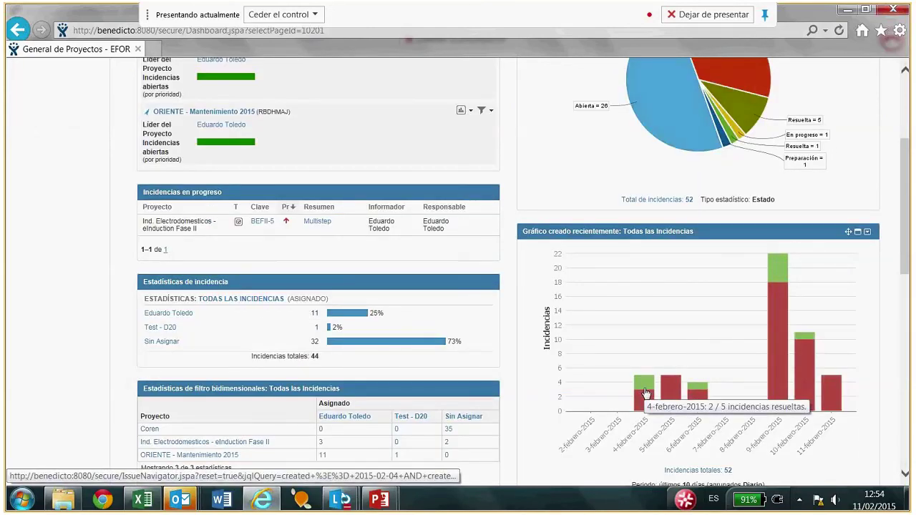
click(645, 393)
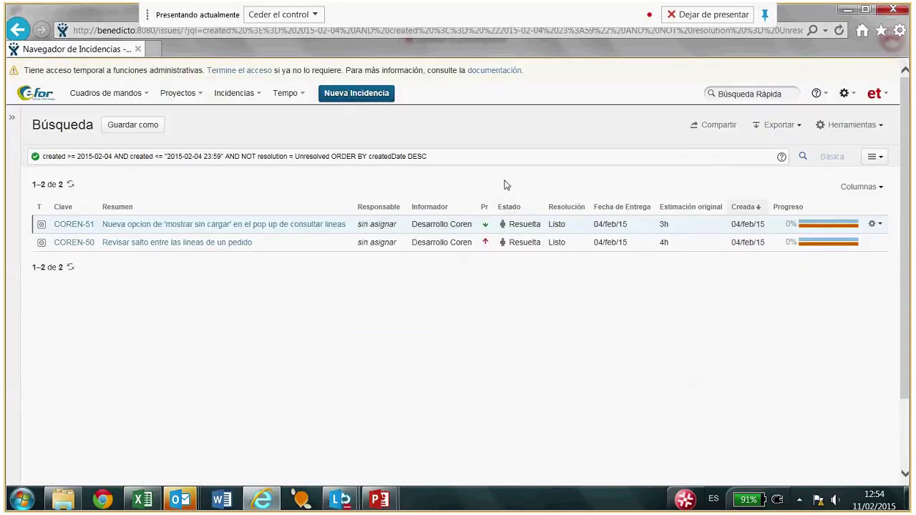
click(17, 29)
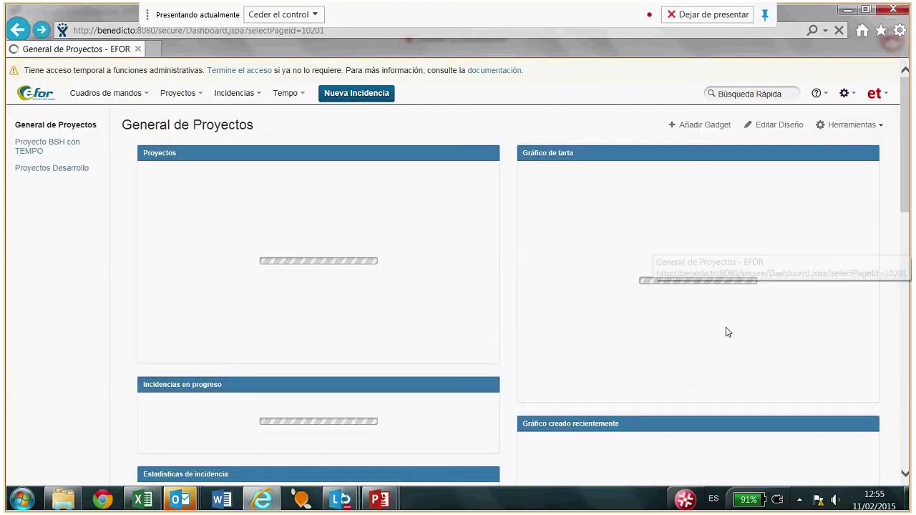
scroll(780, 243, down, 3)
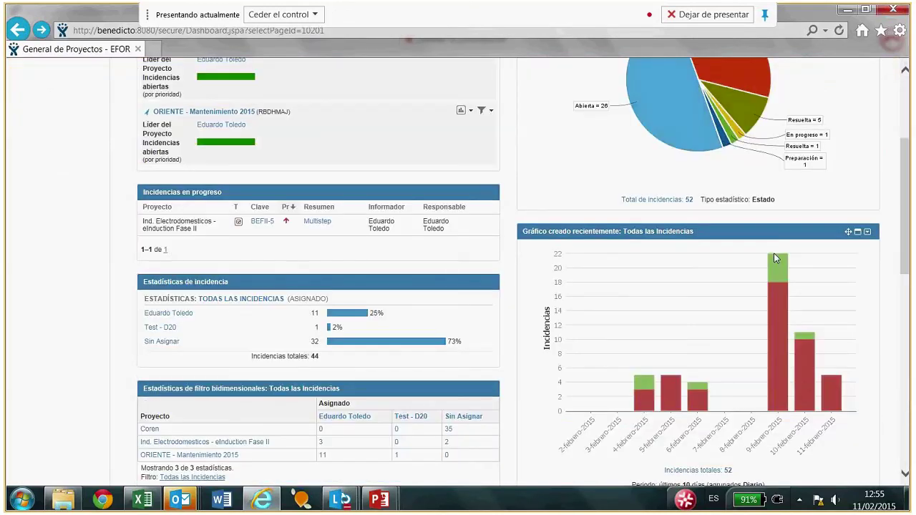
scroll(774, 258, up, 1)
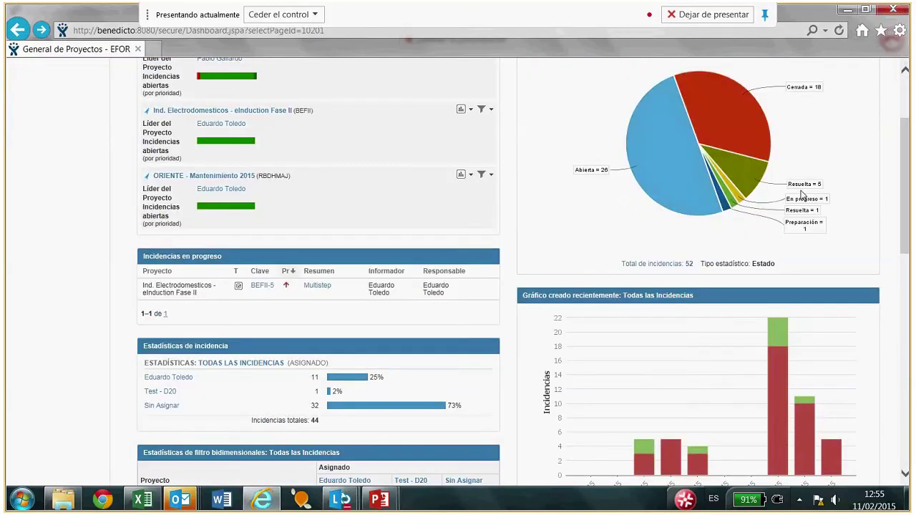
click(743, 175)
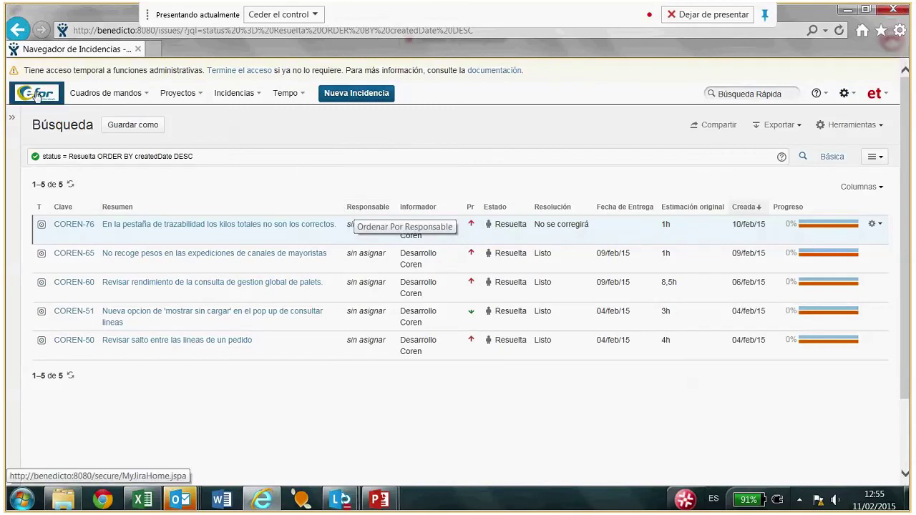
click(17, 29)
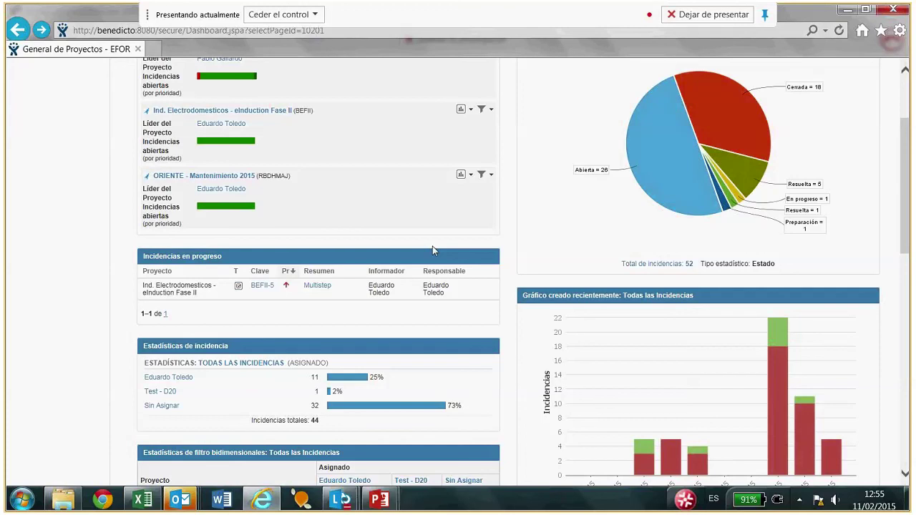
Move the Gráfico de Promedio de Edad gadget into the left column above Incidencias en progreso.
scroll(433, 249, up, 3)
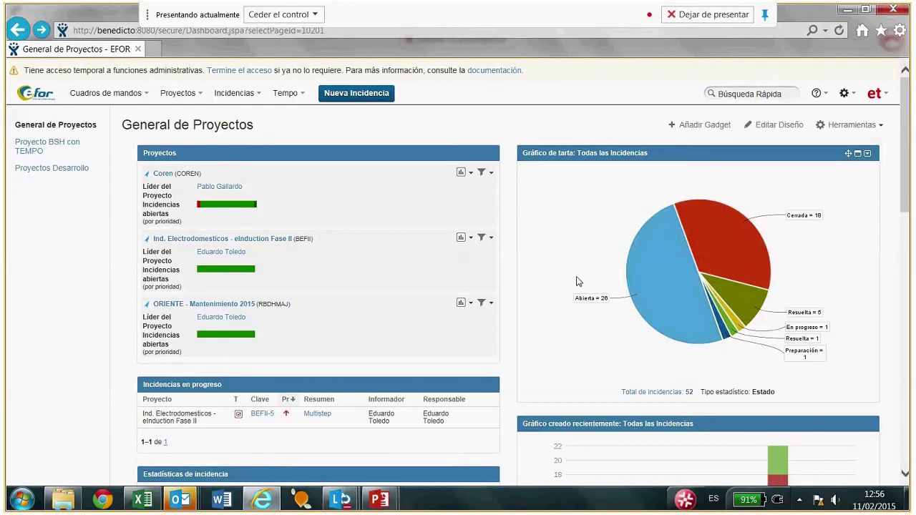
scroll(578, 281, down, 3)
scroll(578, 282, down, 2)
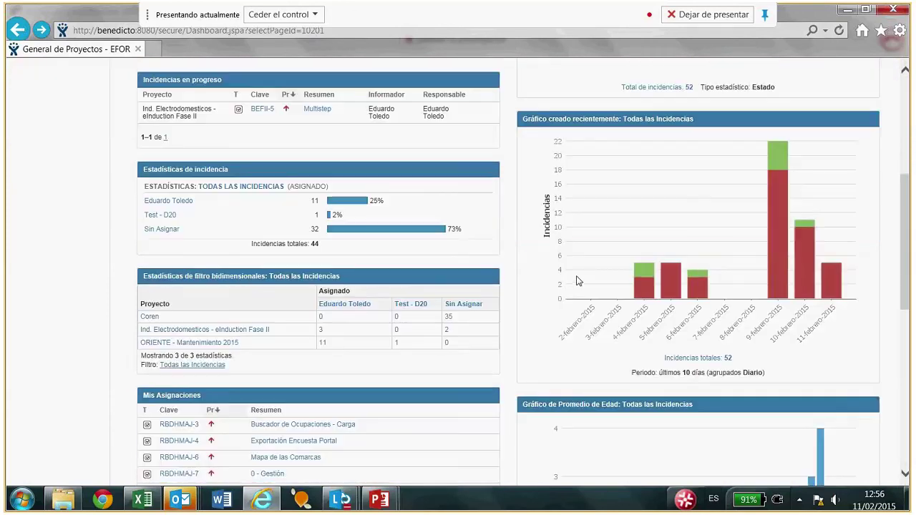
scroll(578, 281, down, 1)
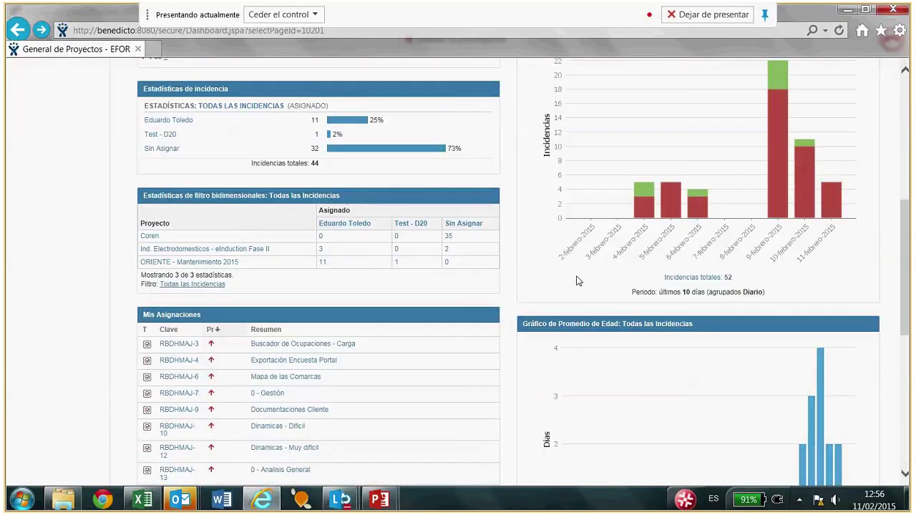
scroll(578, 281, down, 1)
drag(595, 300, 427, 250)
drag(430, 251, 248, 226)
Move Estadísticas de filtro bidimensionales to the right column beneath Gráfico de Creados contra Resueltos.
scroll(599, 201, up, 3)
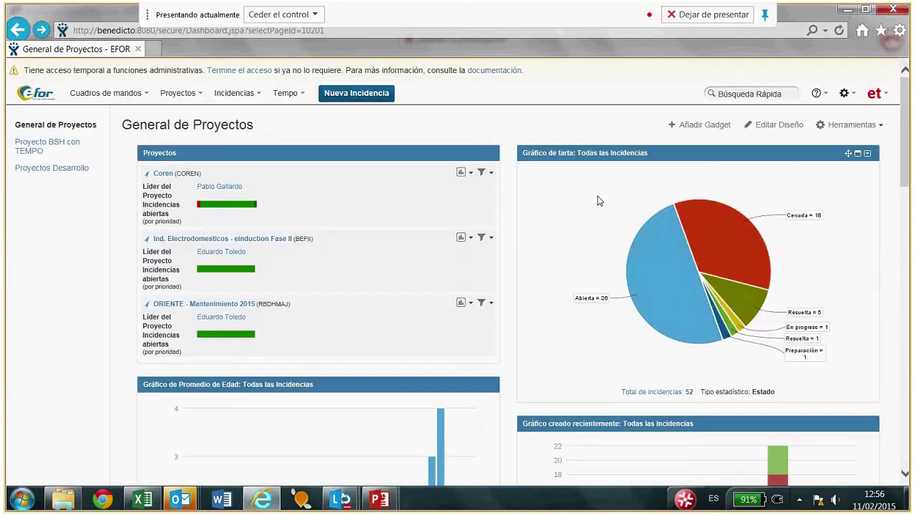
scroll(599, 201, down, 3)
scroll(599, 201, down, 3)
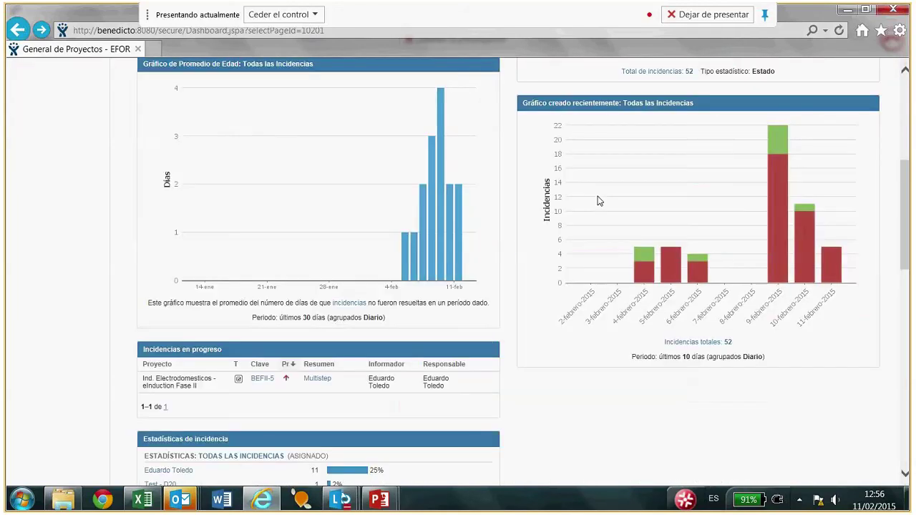
scroll(599, 201, down, 4)
scroll(599, 201, down, 2)
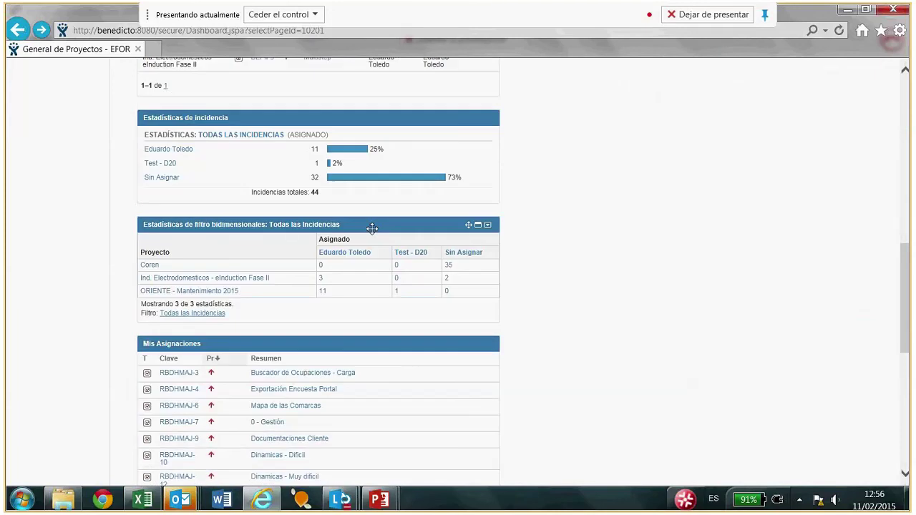
drag(372, 227, 760, 210)
scroll(760, 210, down, 4)
drag(413, 308, 793, 163)
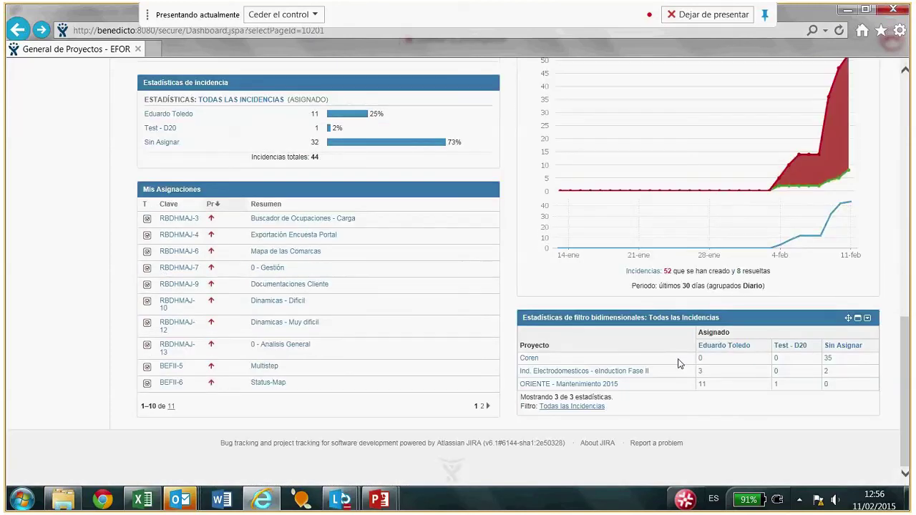
scroll(679, 363, up, 4)
scroll(677, 358, up, 1)
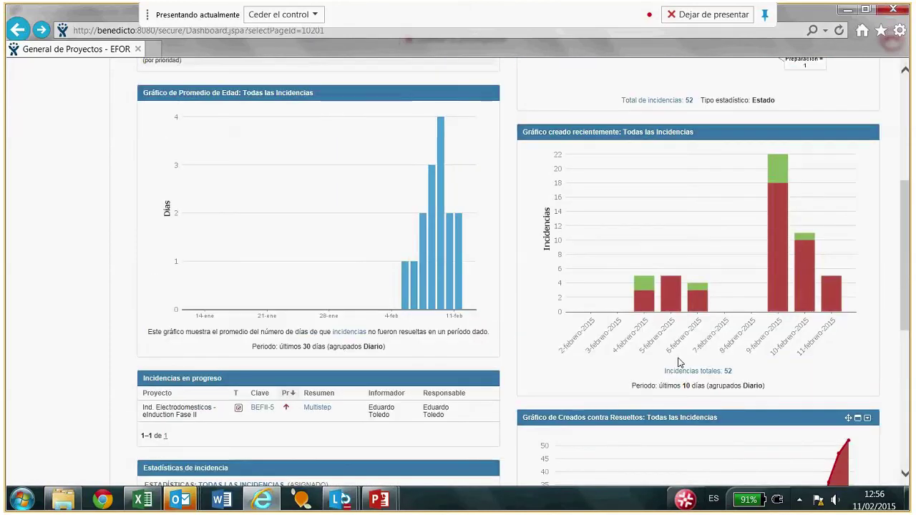
scroll(679, 362, up, 4)
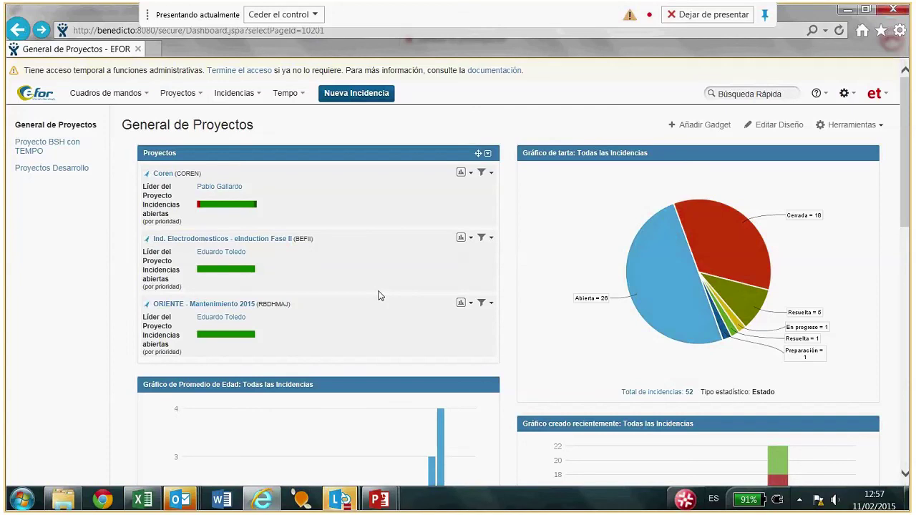
scroll(379, 295, down, 1)
scroll(380, 295, down, 2)
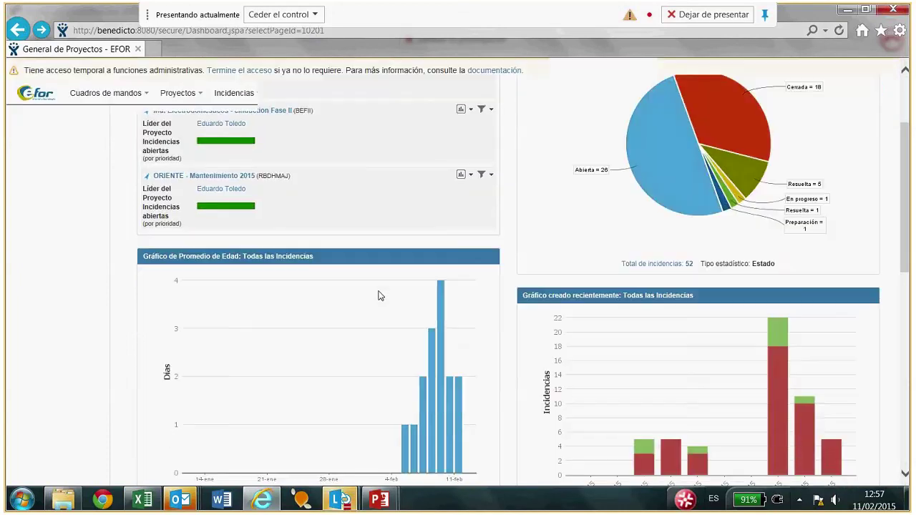
scroll(379, 296, up, 3)
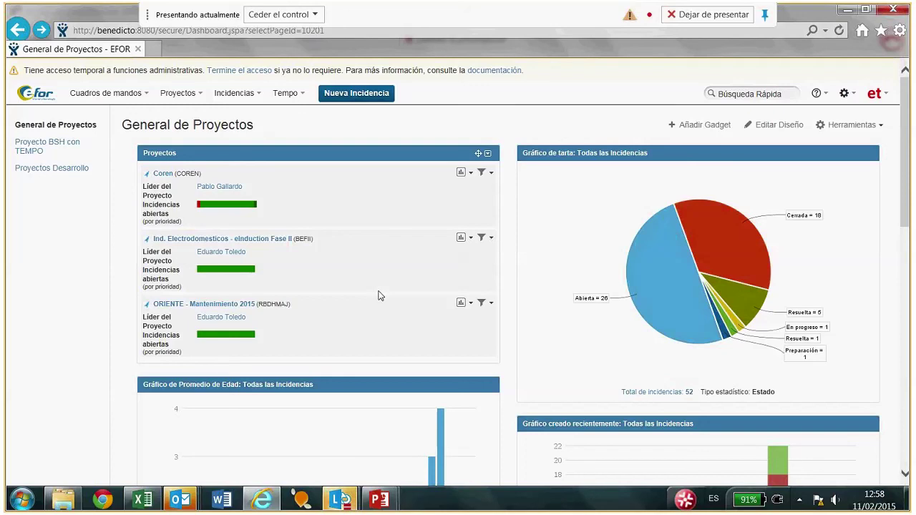
Switch to the Lync 'Gestión de proyectos con JIRA' meeting window and reactivate its audio.
click(345, 500)
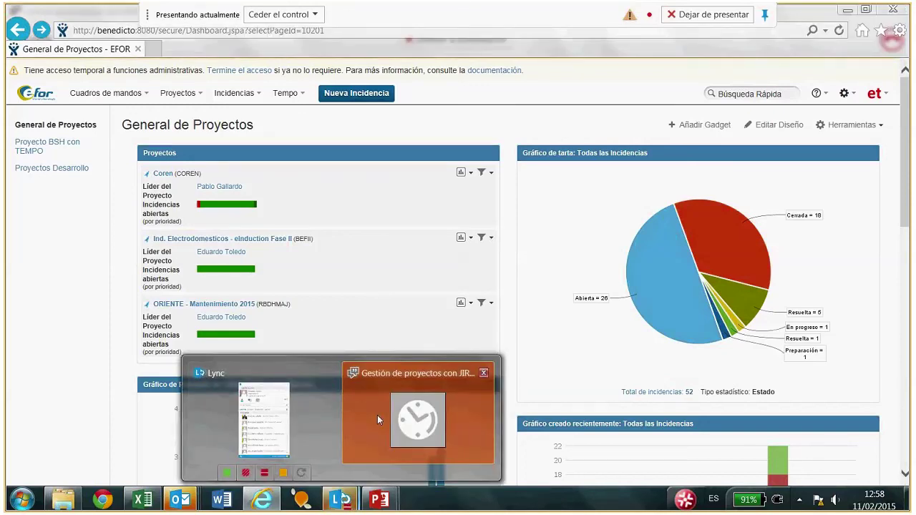
click(376, 420)
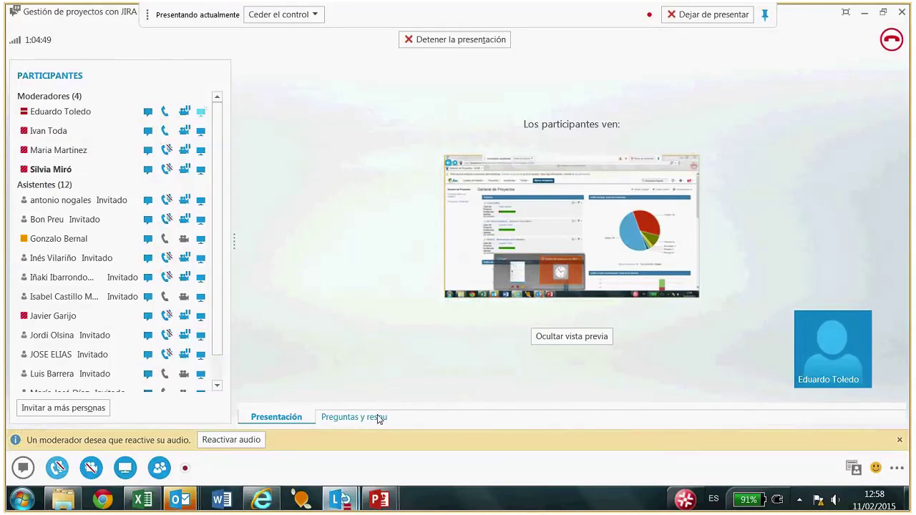
click(231, 439)
mouse_move(57, 468)
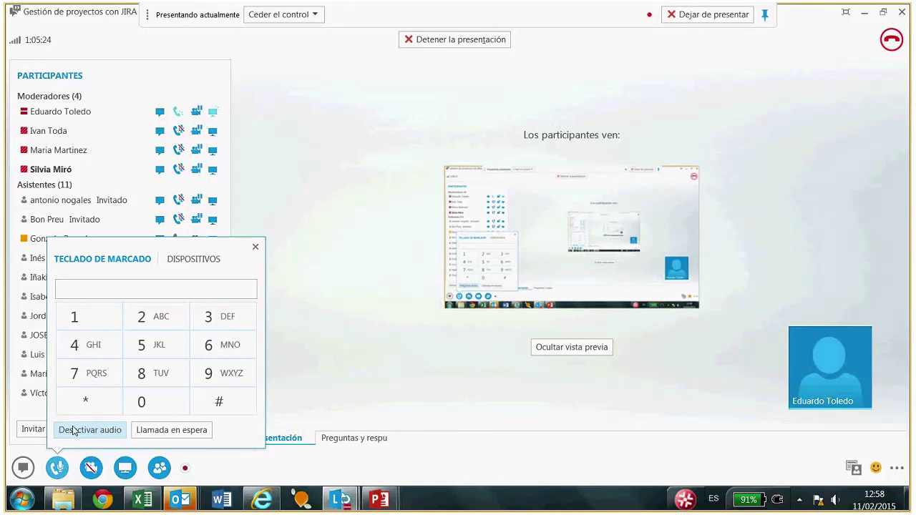
Show the Preguntas y respuestas pane and scroll down to the latest question about ordering tasks.
click(352, 440)
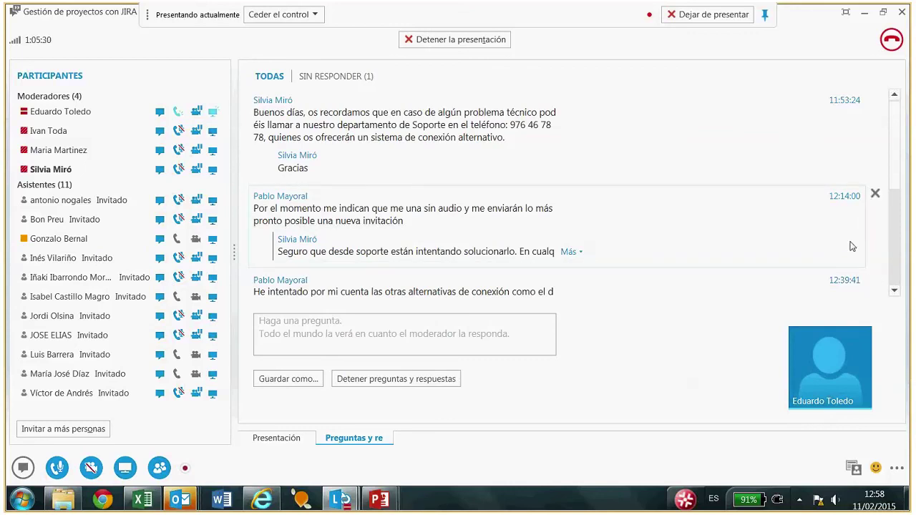
scroll(895, 270, down, 5)
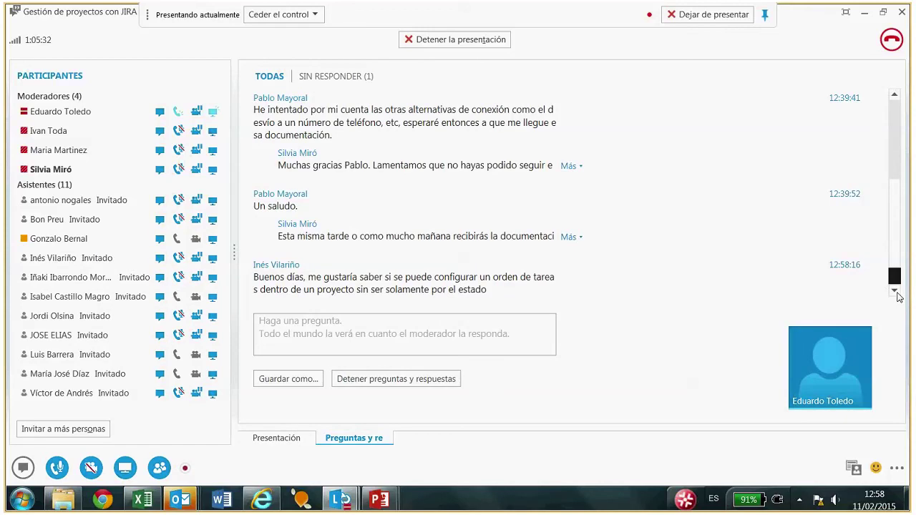
click(896, 293)
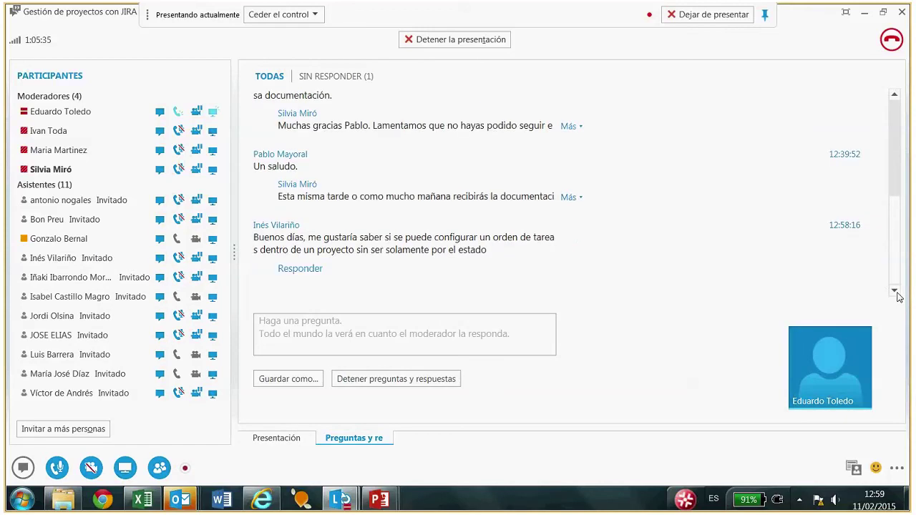